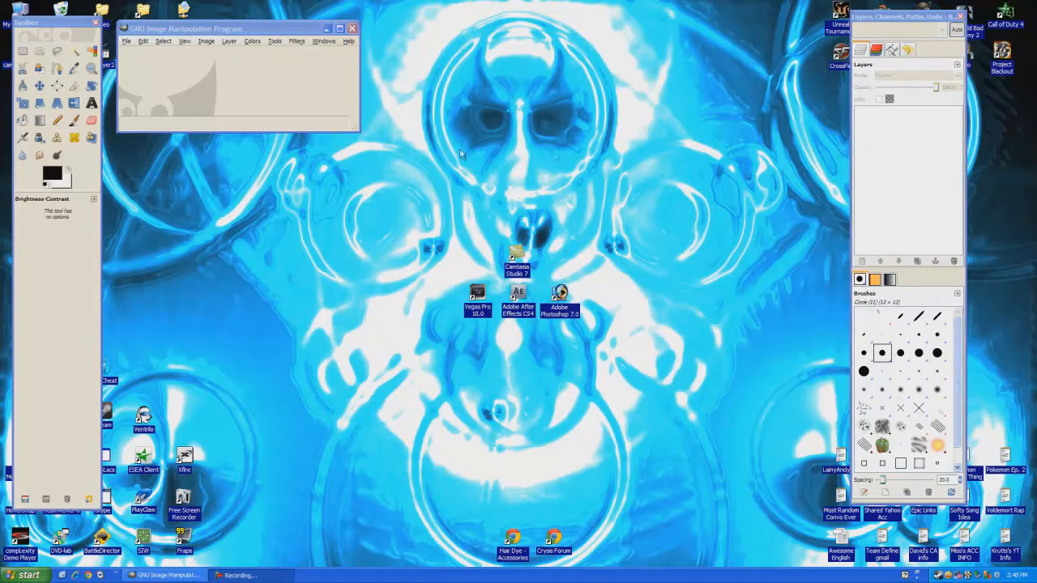
# Work through GIMP's opening windows and dialogs before starting the image
pyautogui.click(77, 22)
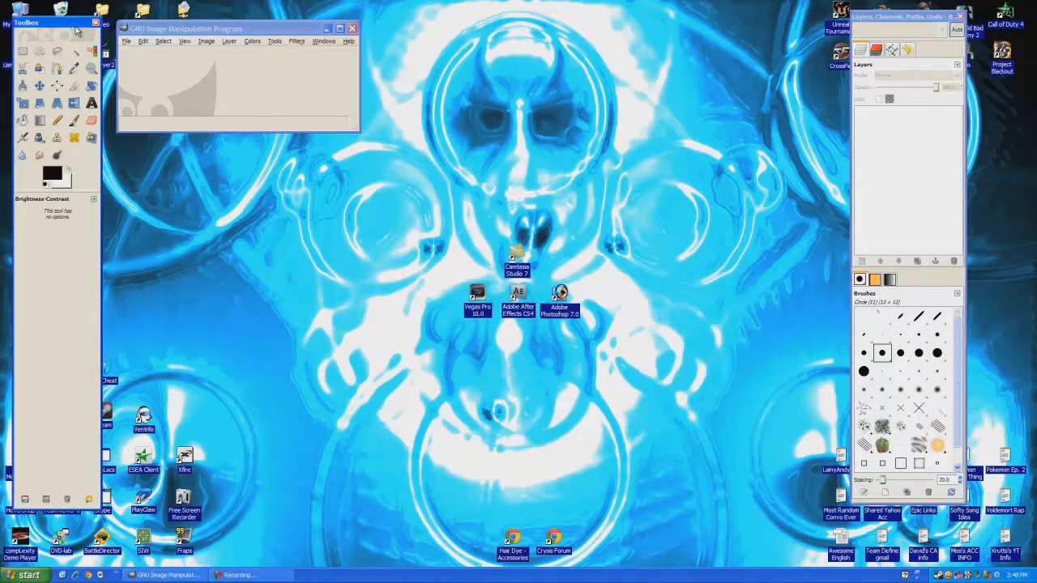
pyautogui.click(907, 121)
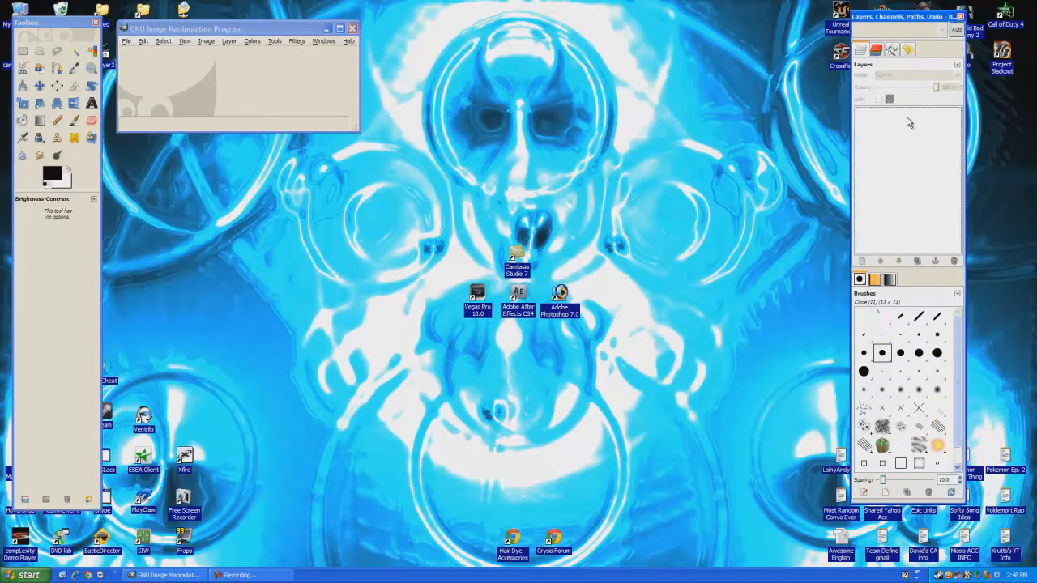
pyautogui.click(57, 273)
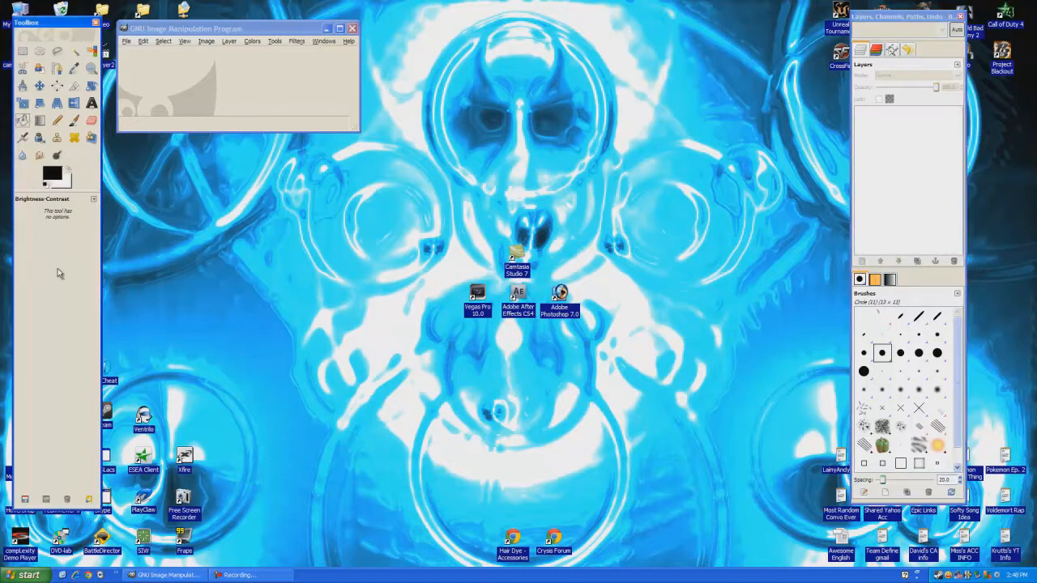
pyautogui.click(230, 78)
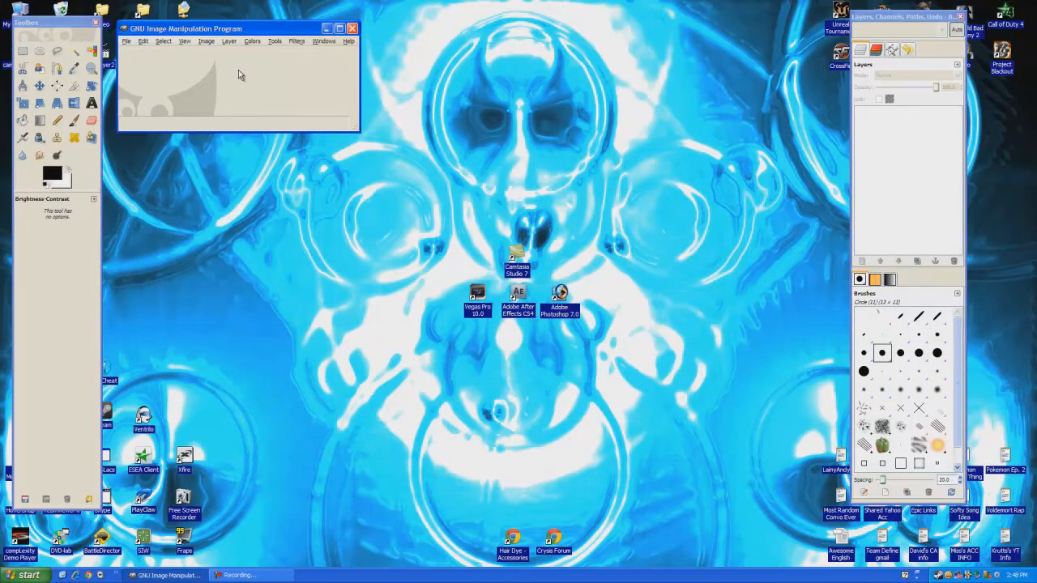
pyautogui.click(897, 133)
pyautogui.click(48, 225)
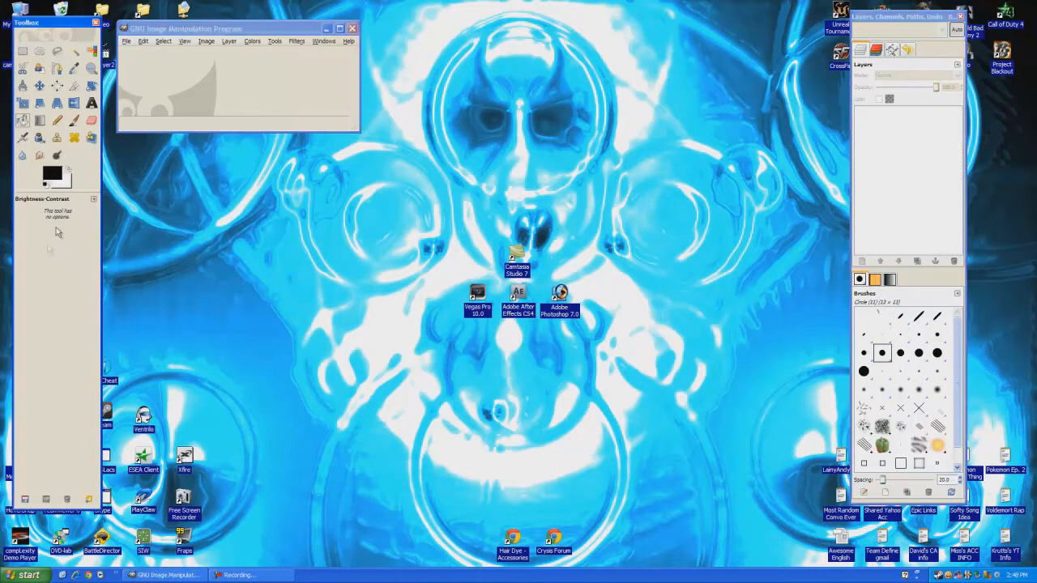
pyautogui.click(183, 116)
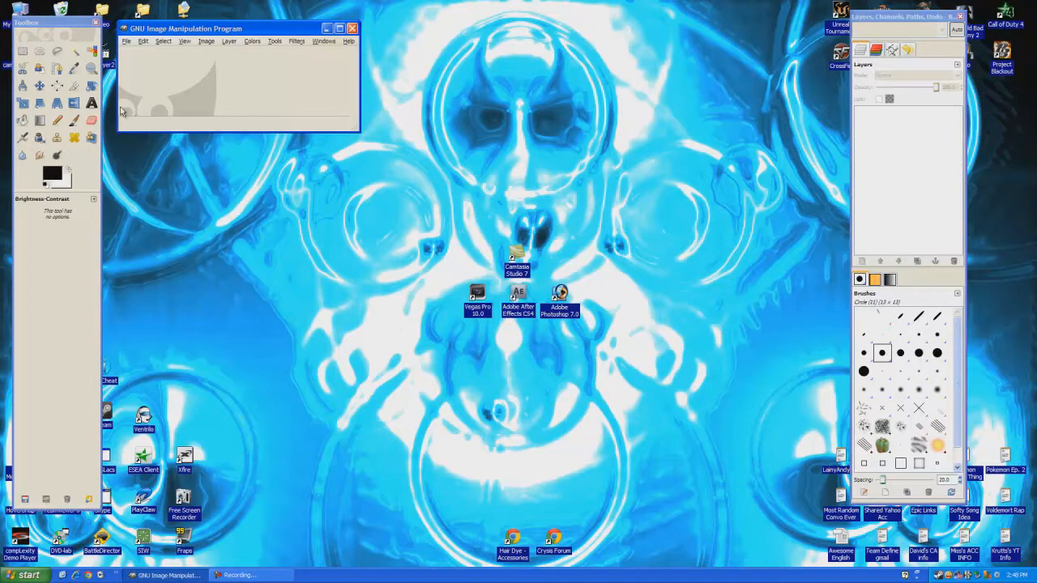
pyautogui.click(891, 147)
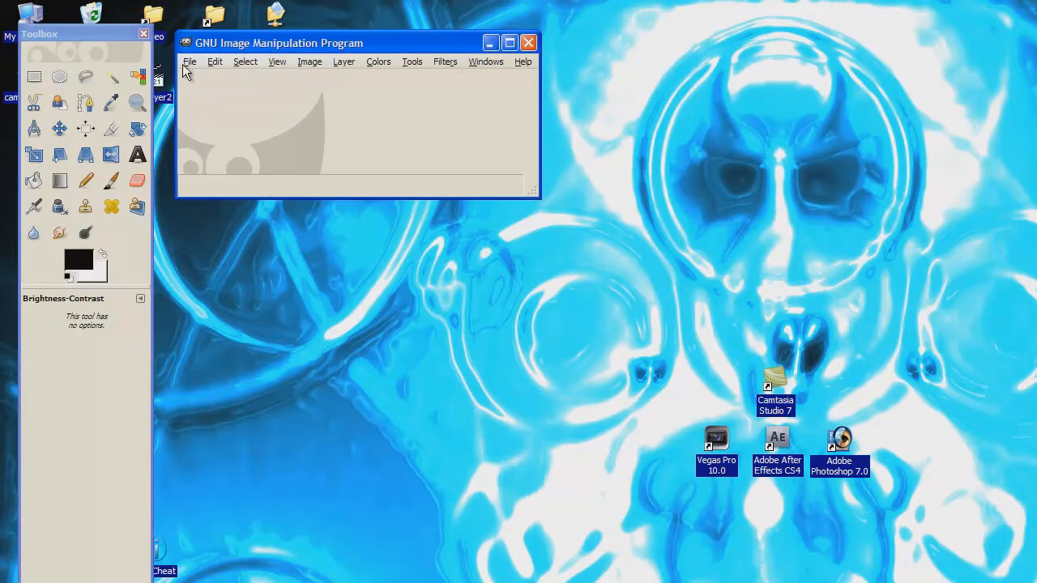
# Create a new 1280x1024 image with File > New
pyautogui.click(187, 63)
pyautogui.click(207, 81)
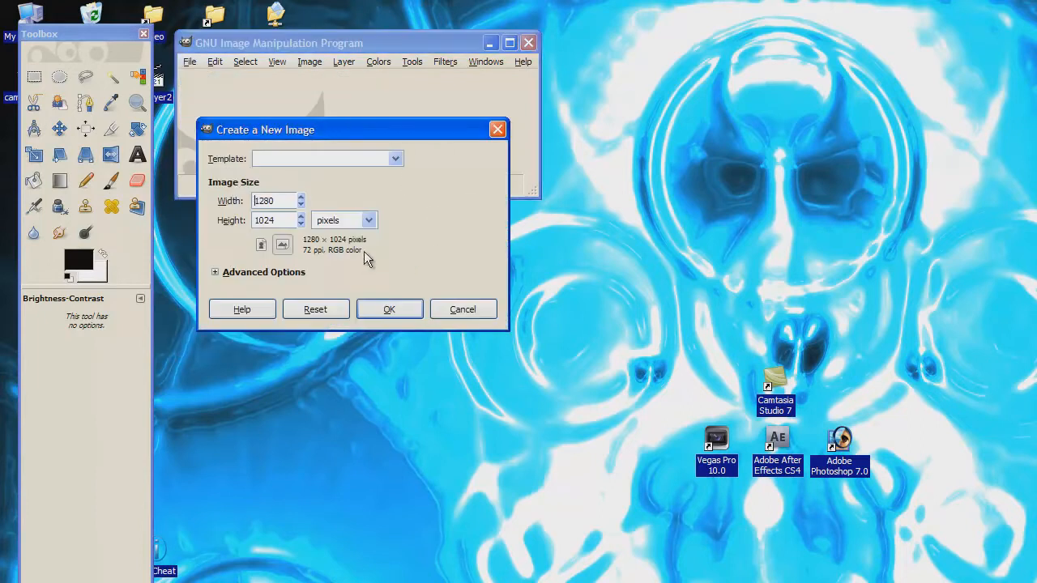
pyautogui.doubleClick(278, 200)
pyautogui.click(278, 220)
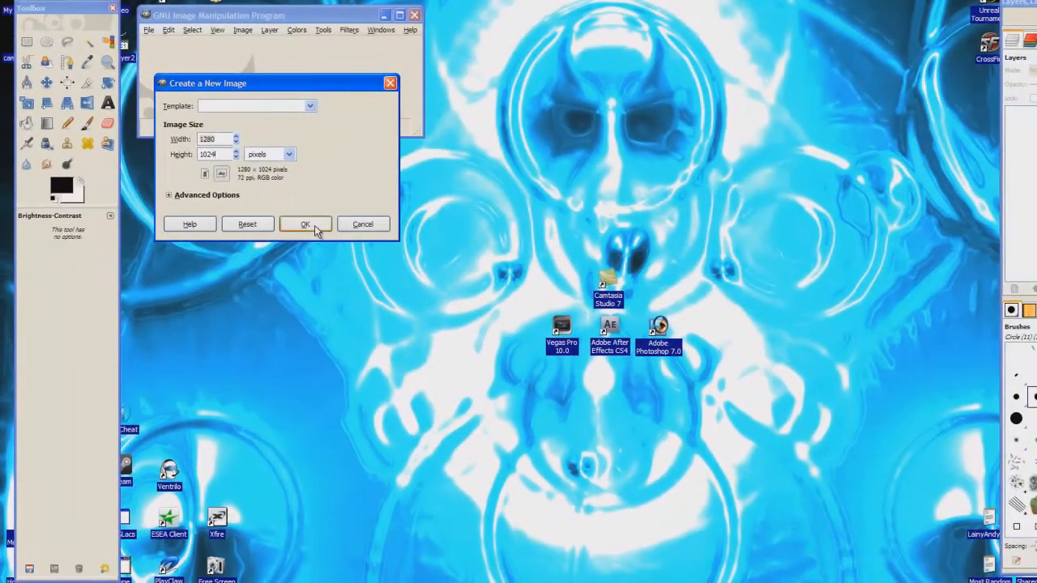
pyautogui.click(400, 311)
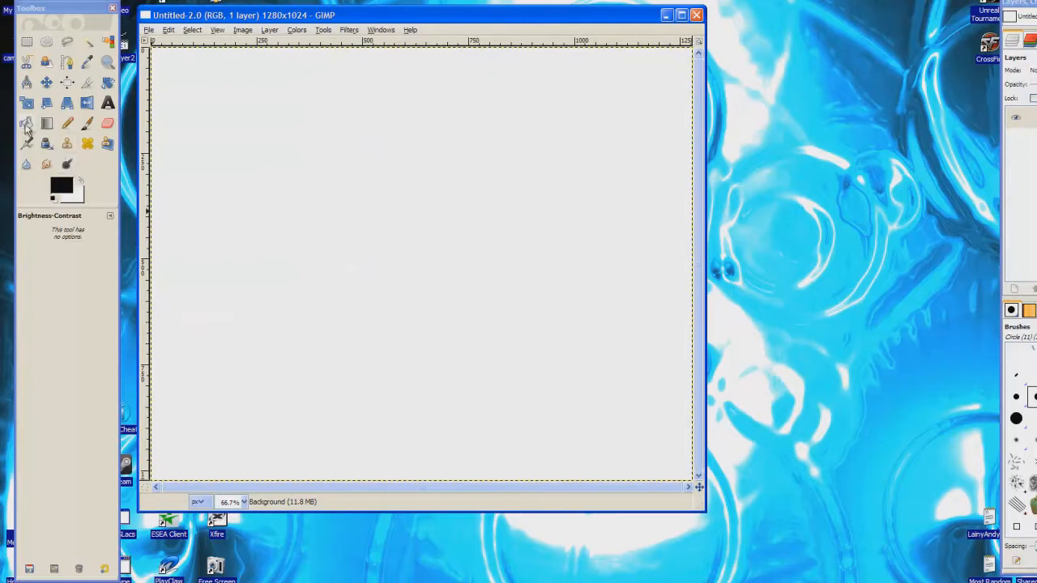
# Fill the whole canvas with black using the Bucket Fill tool
pyautogui.click(26, 124)
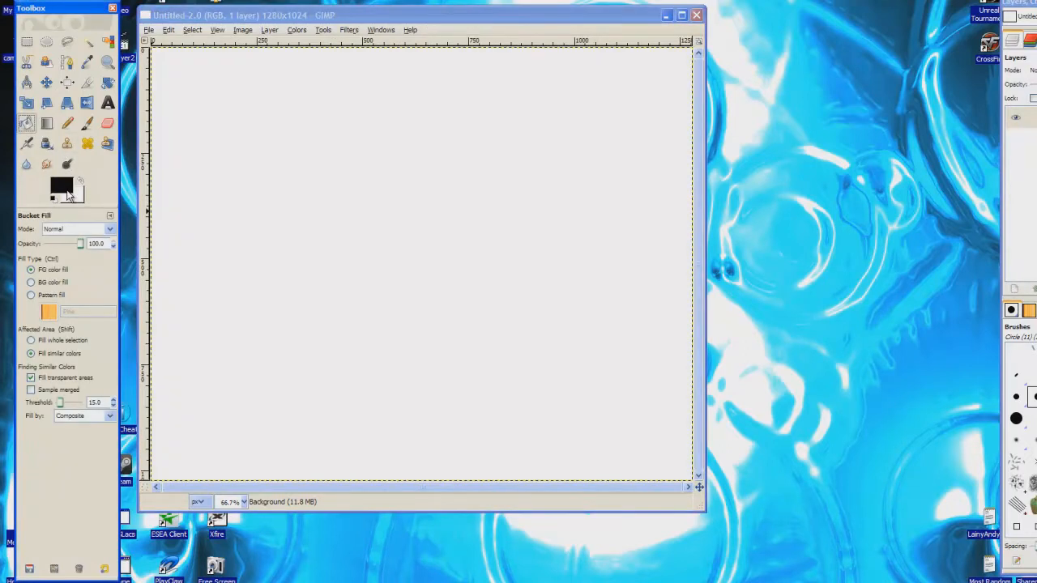
pyautogui.click(68, 195)
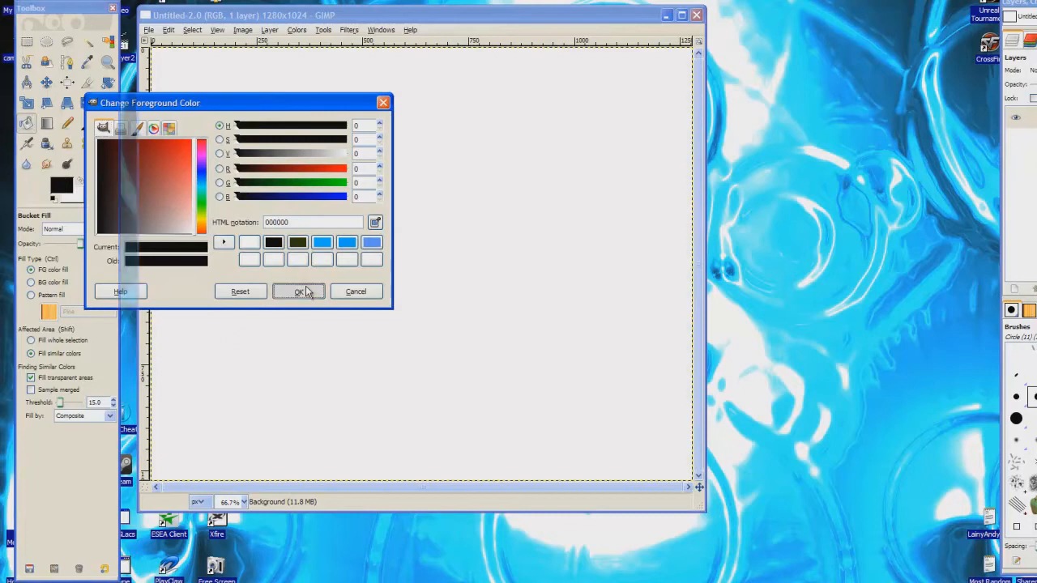
pyautogui.click(300, 292)
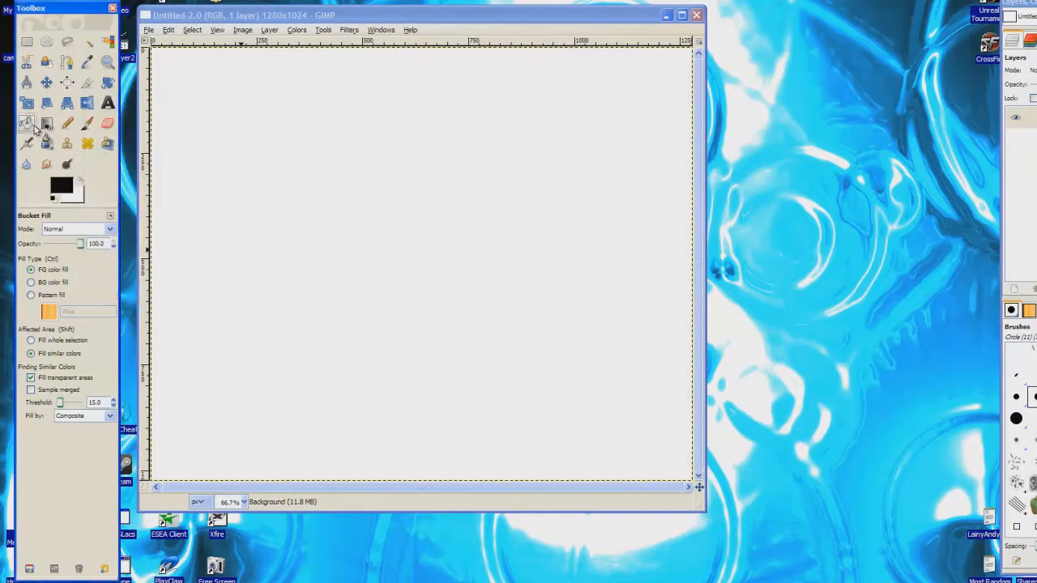
pyautogui.click(407, 187)
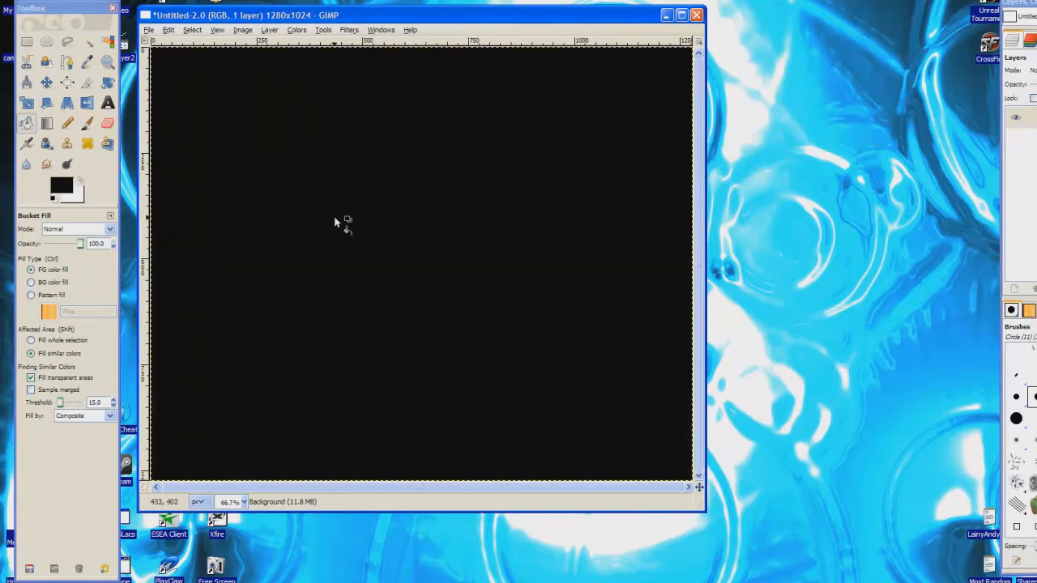
pyautogui.click(348, 30)
# Render a Lens Flare centred at about X 217, Y 838 in the lower left
pyautogui.moveTo(397, 142)
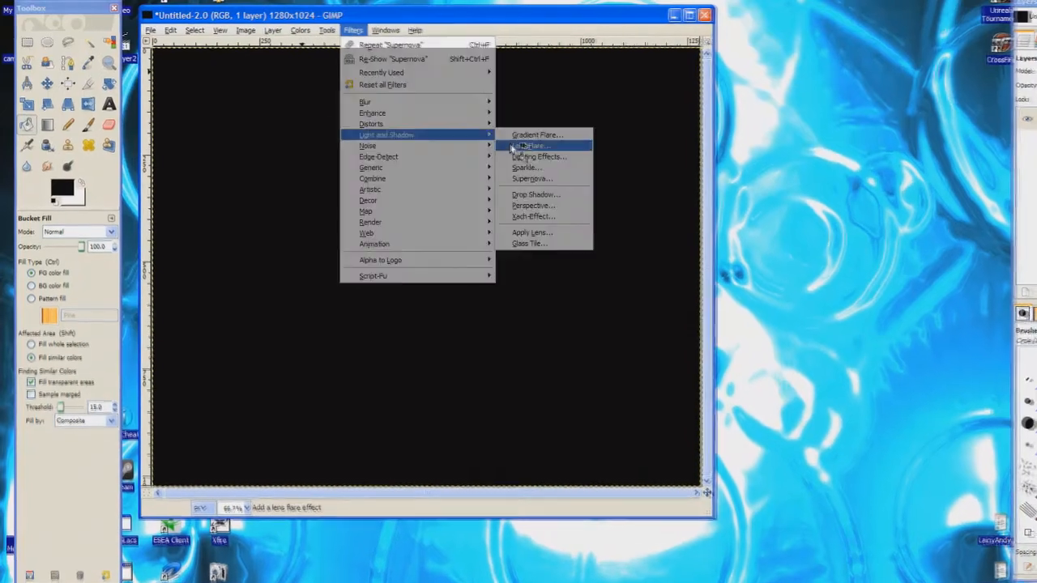
pyautogui.click(512, 145)
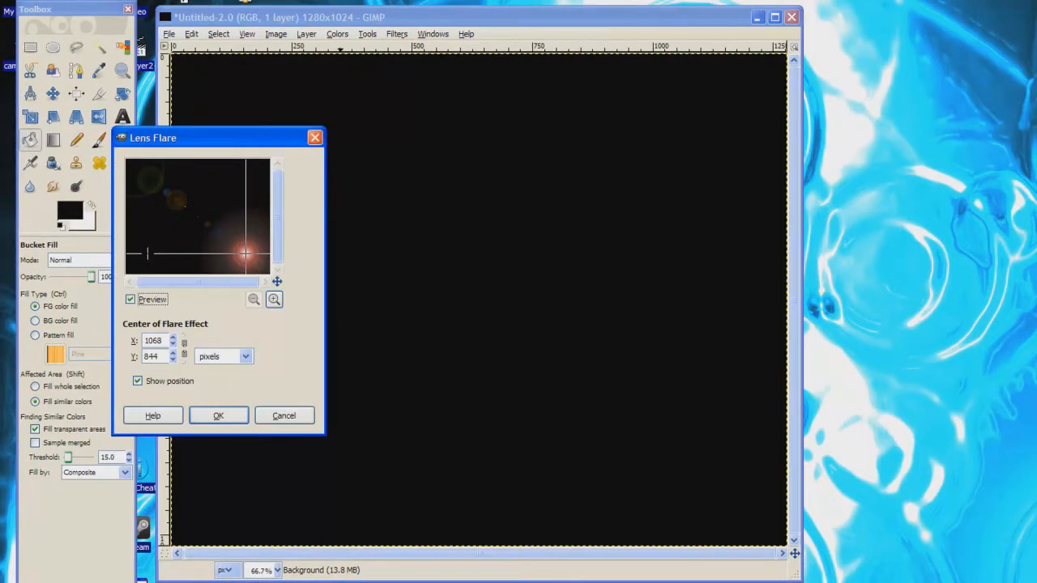
pyautogui.click(148, 254)
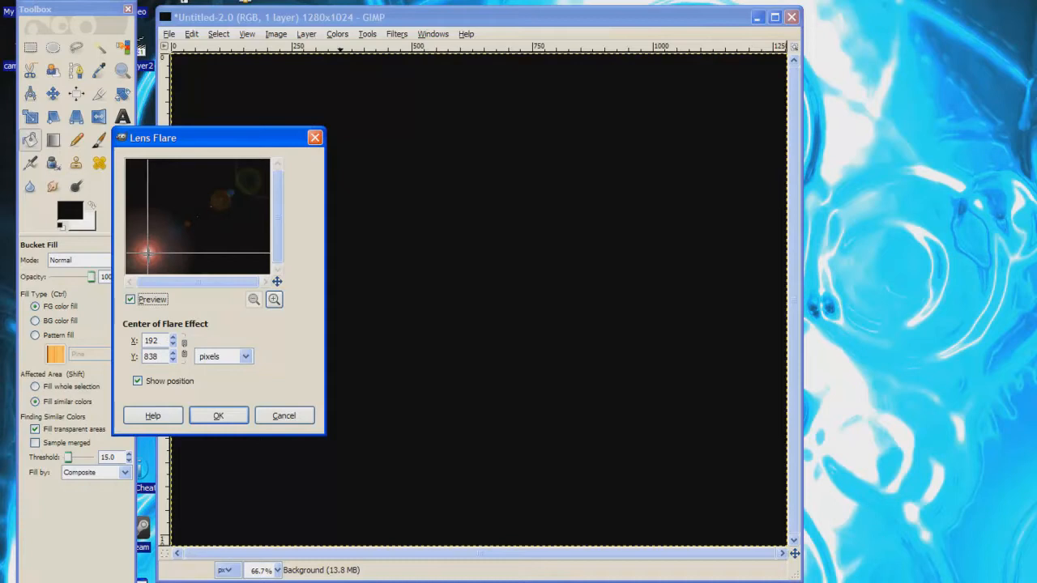
pyautogui.click(150, 253)
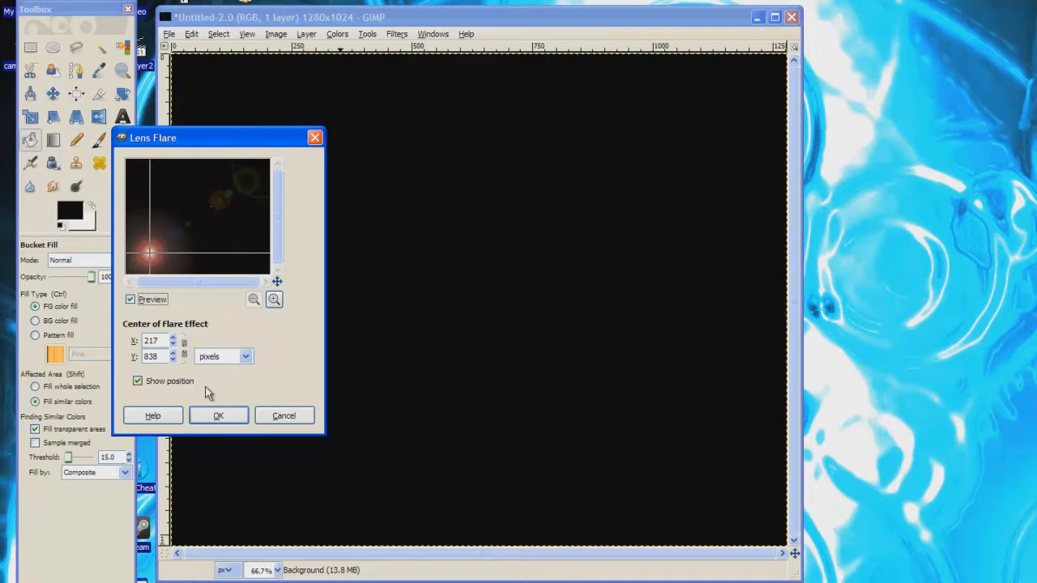
pyautogui.click(217, 414)
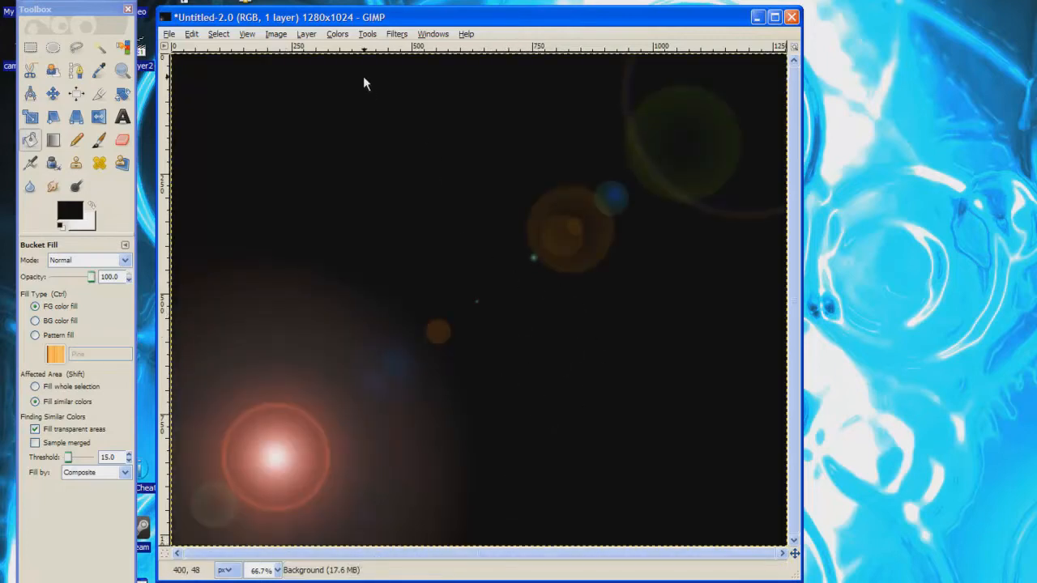
pyautogui.click(400, 35)
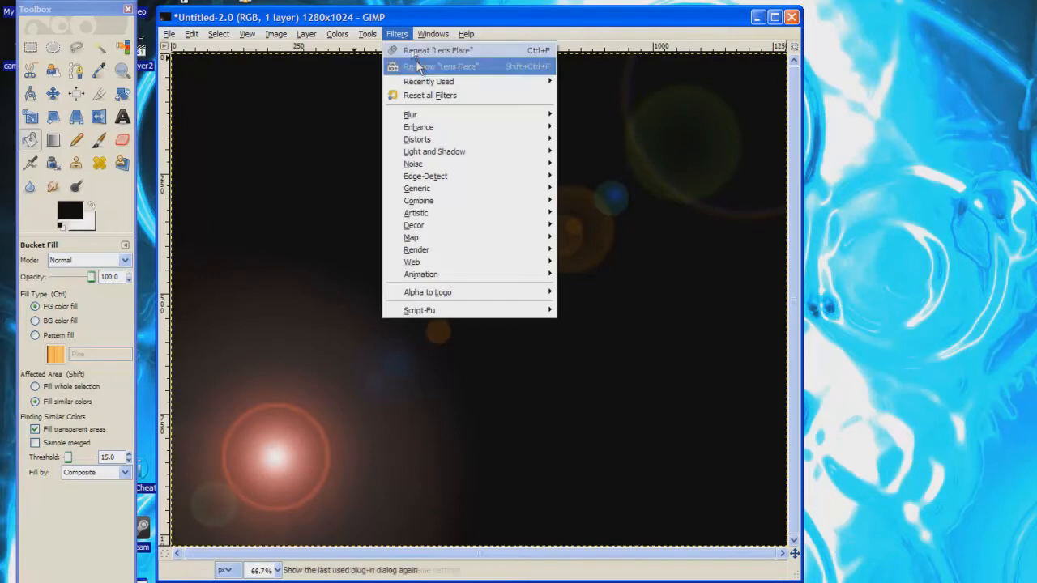
# Add a second Lens Flare near the lower right, mirroring the first
pyautogui.moveTo(467, 166)
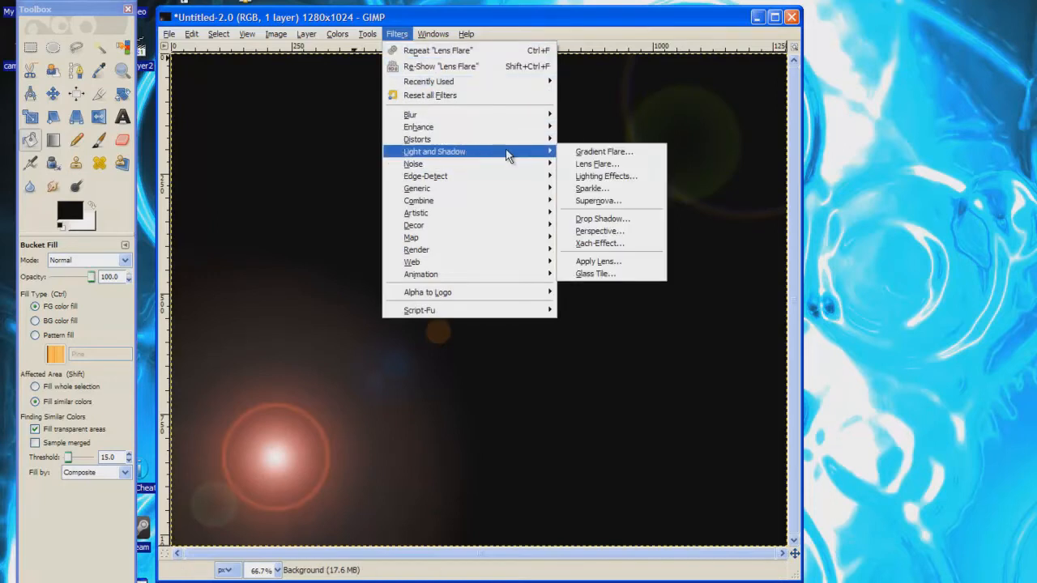
pyautogui.click(603, 165)
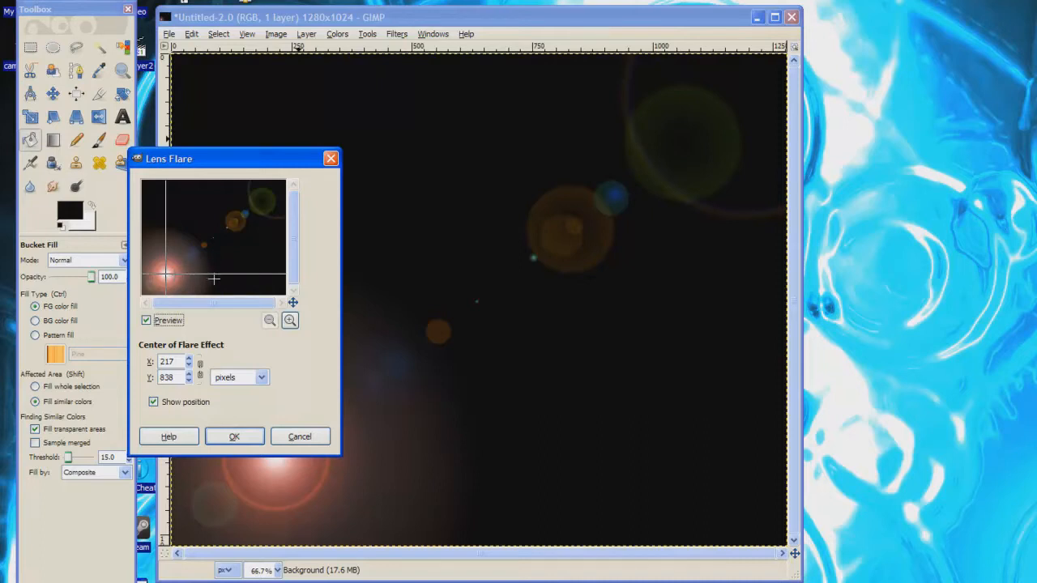
pyautogui.click(263, 273)
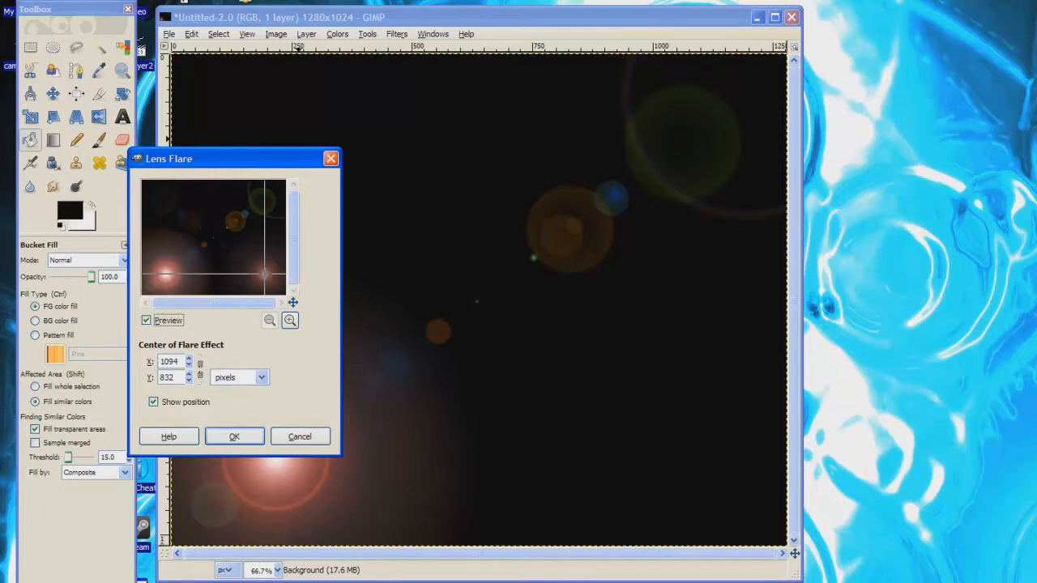
pyautogui.click(260, 274)
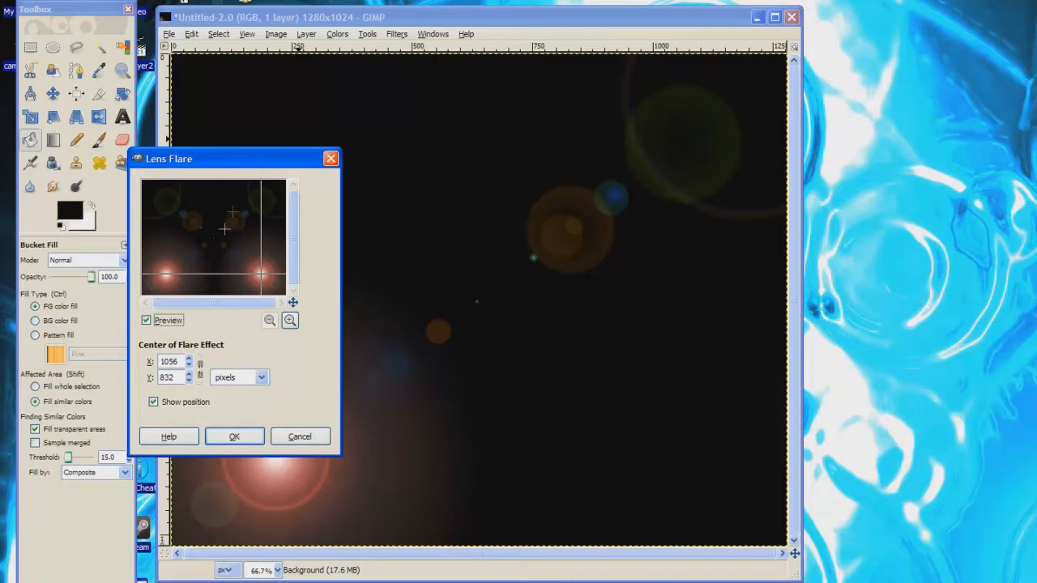
pyautogui.click(235, 438)
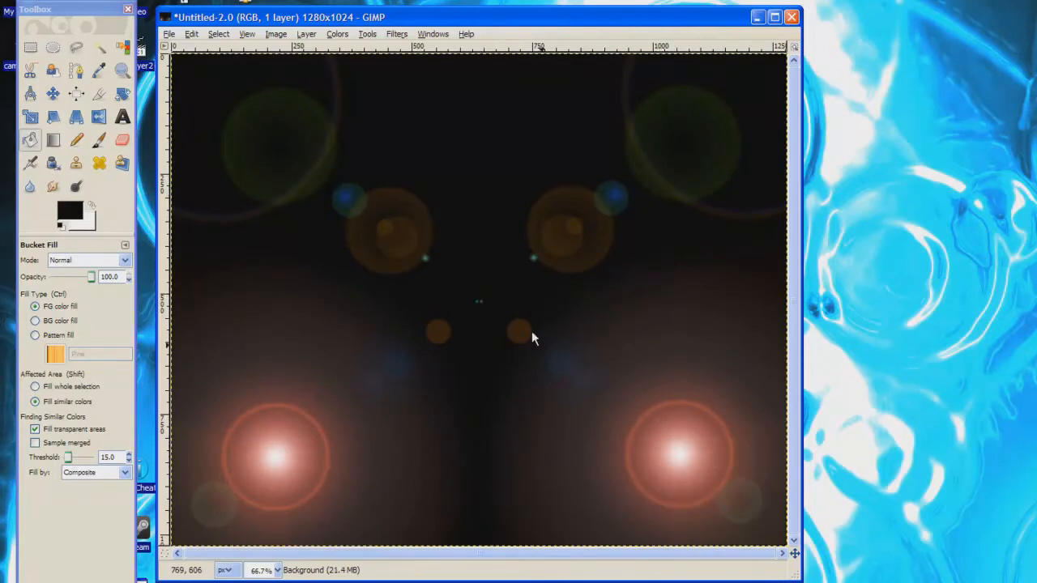
# Open the Supernova filter and centre the starburst at X 640, Y 512
pyautogui.click(405, 36)
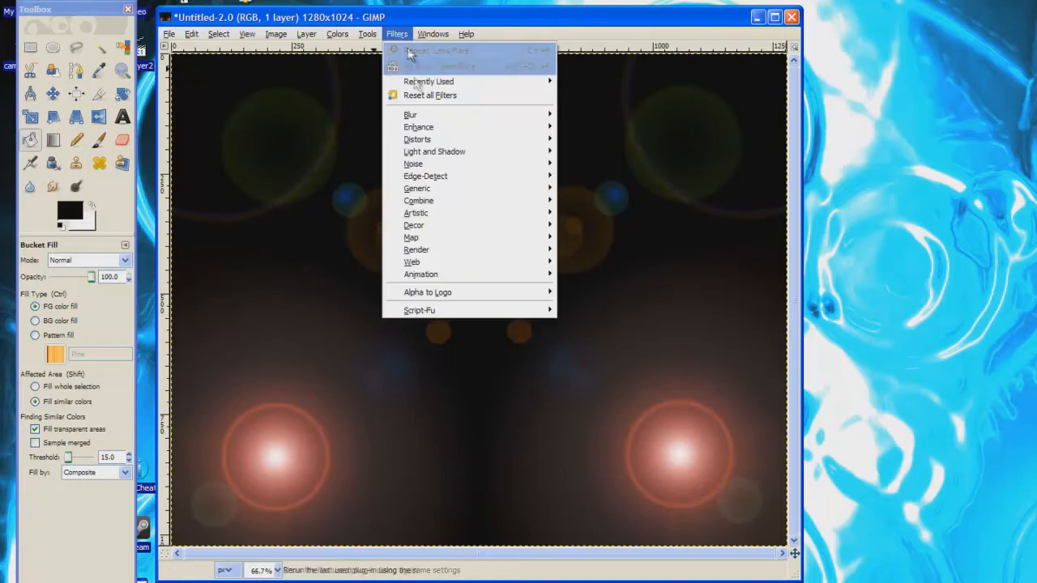
pyautogui.moveTo(462, 153)
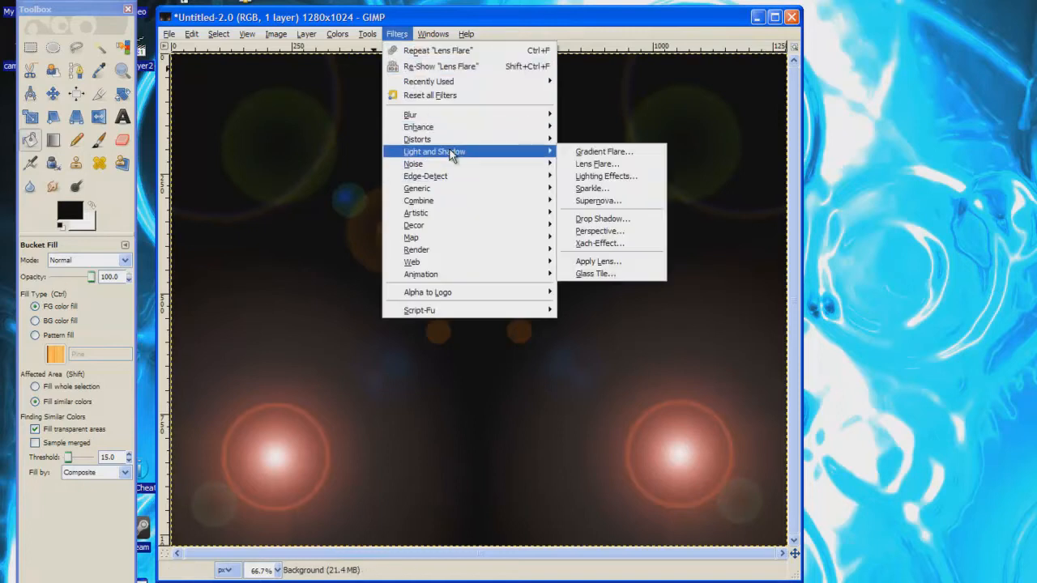
pyautogui.click(575, 203)
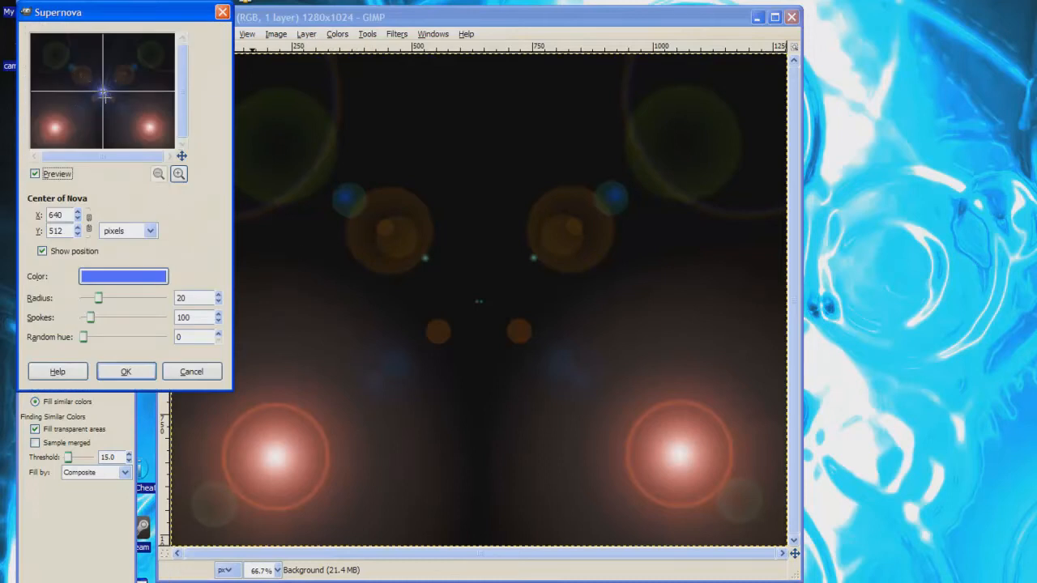
pyautogui.click(87, 88)
pyautogui.click(143, 126)
pyautogui.click(96, 56)
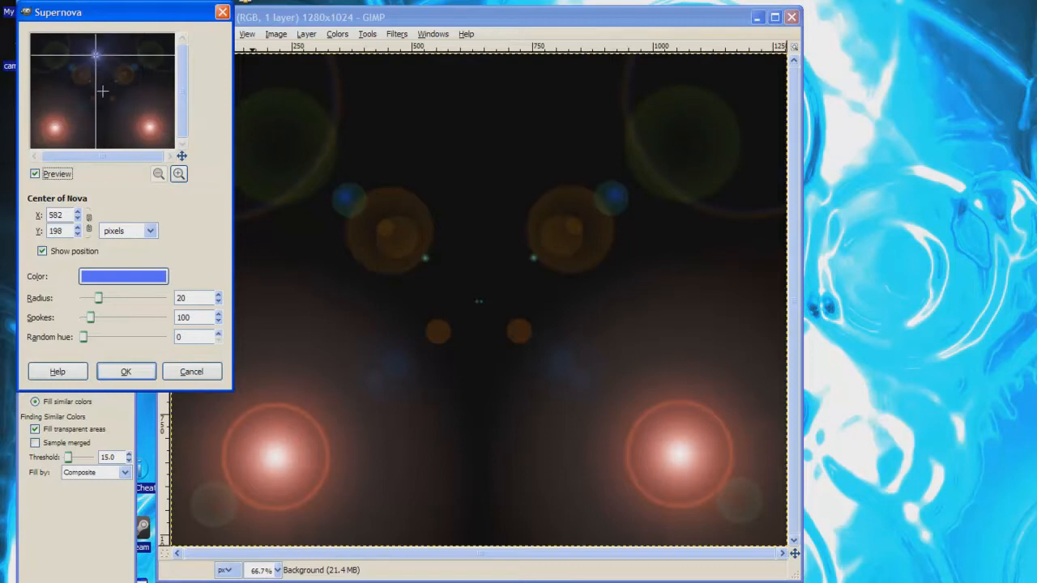
pyautogui.click(102, 92)
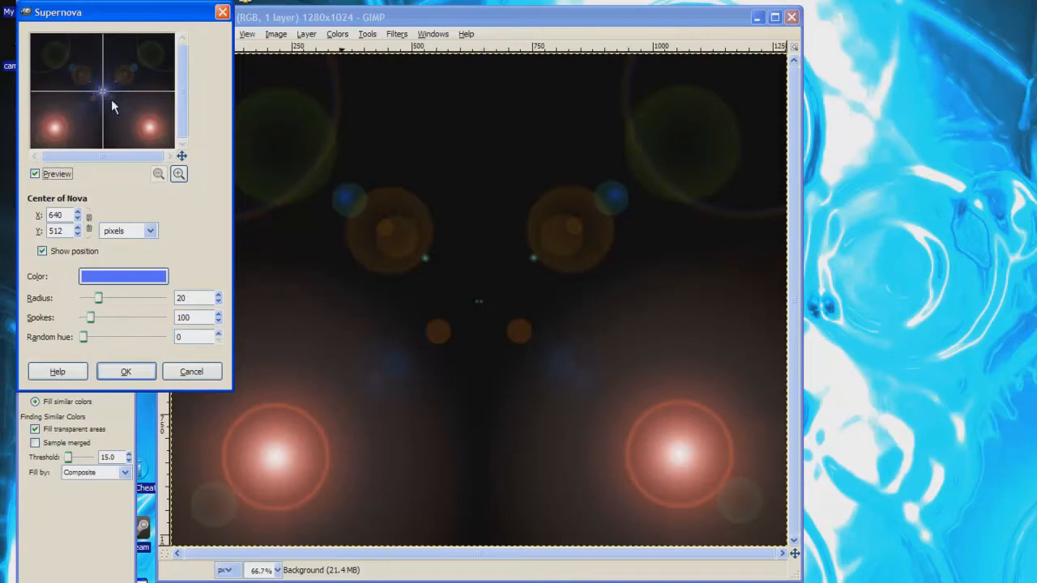
# Reduce the Supernova radius and leave Random hue at 0
pyautogui.moveTo(98, 299)
pyautogui.mouseDown()
pyautogui.moveTo(89, 301)
pyautogui.moveTo(104, 299)
pyautogui.mouseUp()
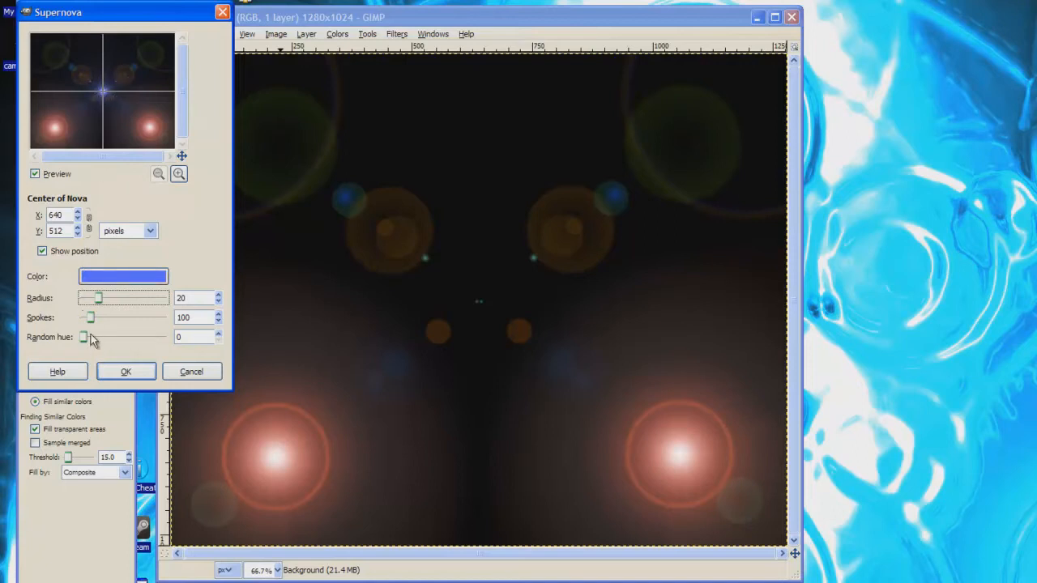
pyautogui.moveTo(84, 337); pyautogui.dragTo(112, 339)
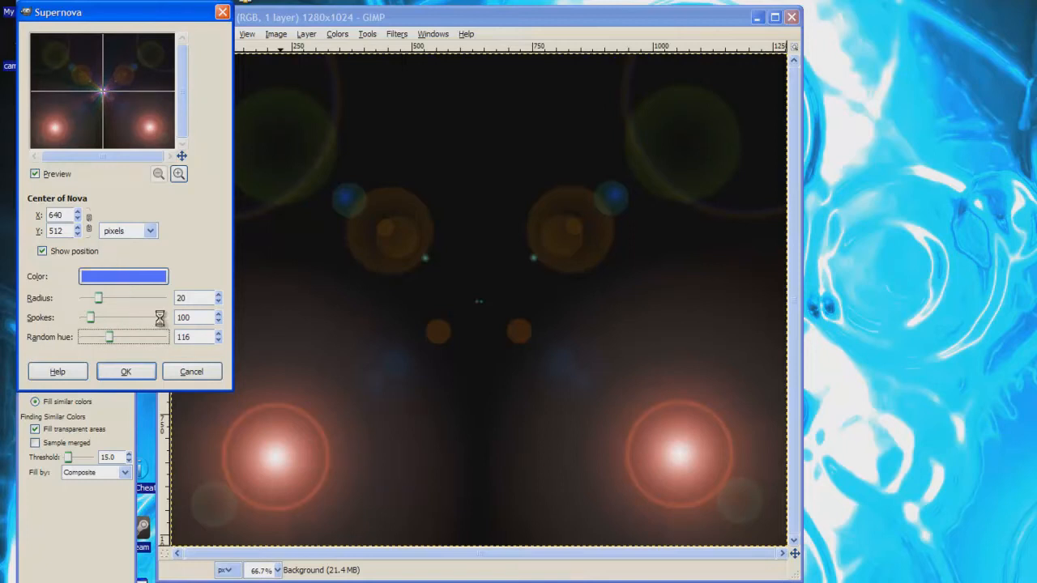
pyautogui.click(149, 343)
pyautogui.click(148, 342)
pyautogui.moveTo(121, 339); pyautogui.dragTo(62, 339)
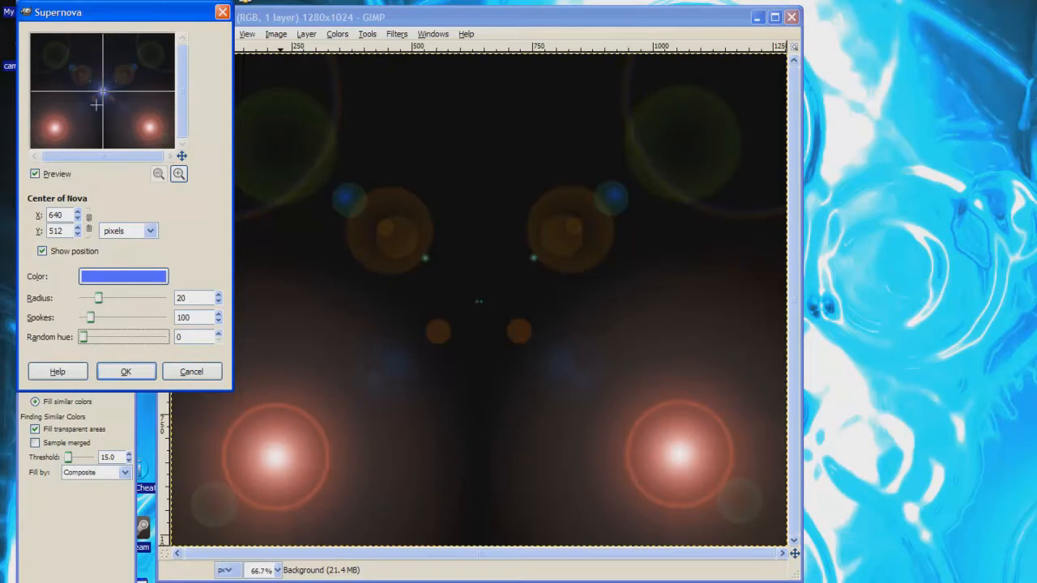
# Render the blue starburst and bring up Colors > Brightness-Contrast
pyautogui.click(127, 371)
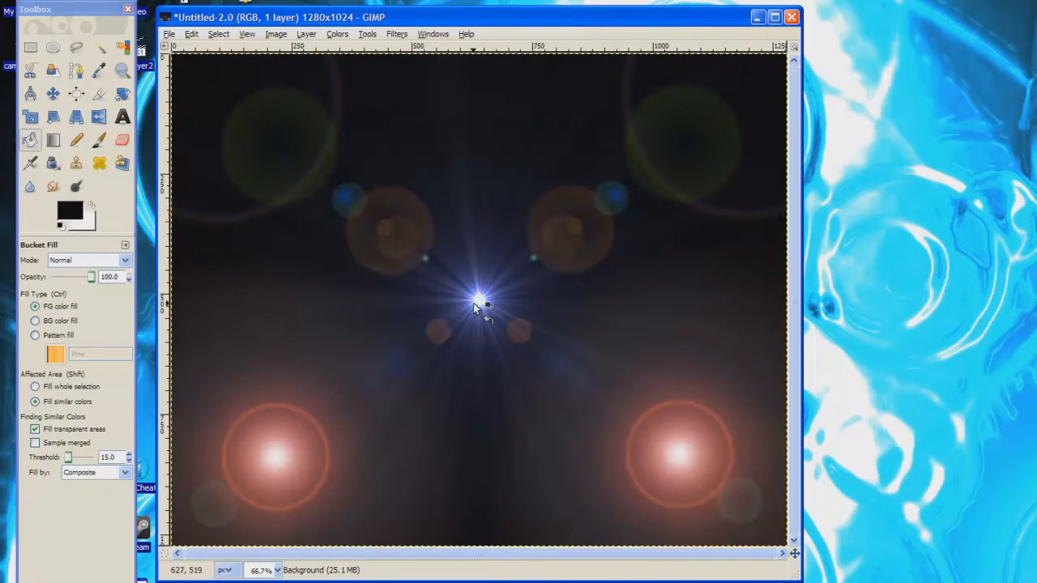
pyautogui.click(334, 35)
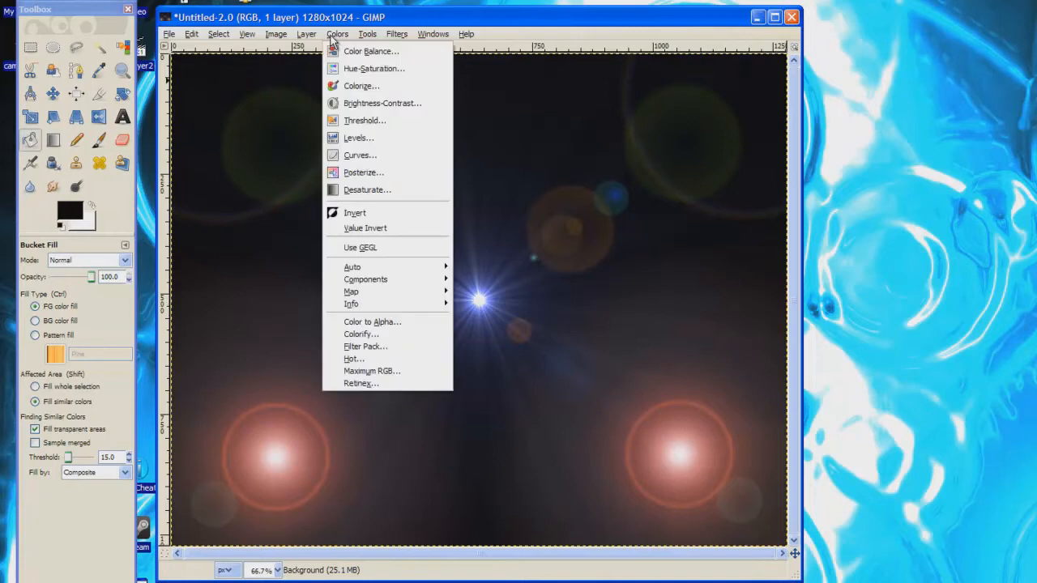
pyautogui.click(355, 104)
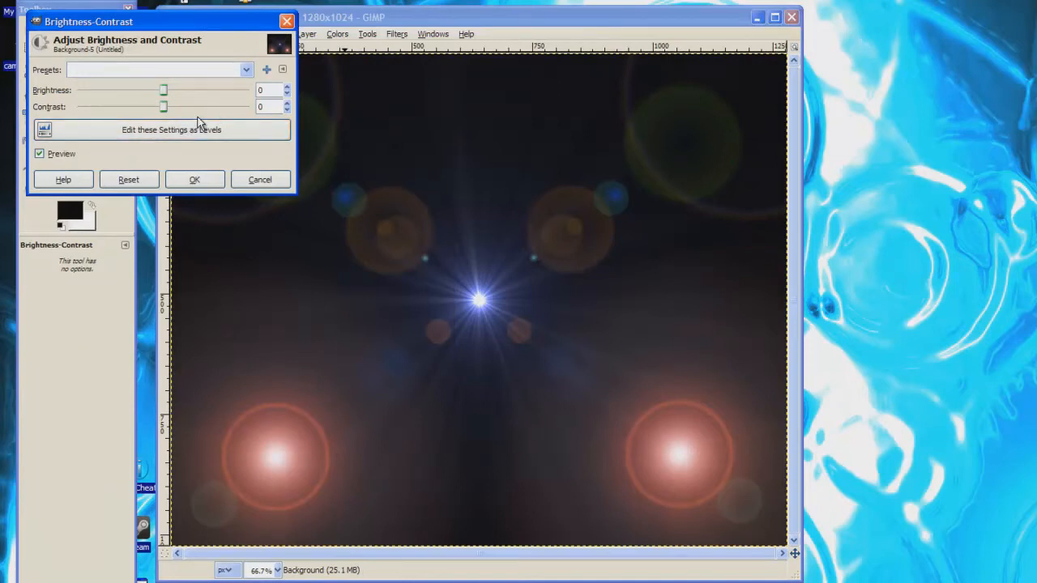
# Preview Brightness 50 and Contrast -20 by dragging across the canvas
pyautogui.moveTo(164, 94)
pyautogui.mouseDown()
pyautogui.moveTo(179, 94)
pyautogui.moveTo(161, 108)
pyautogui.mouseUp()
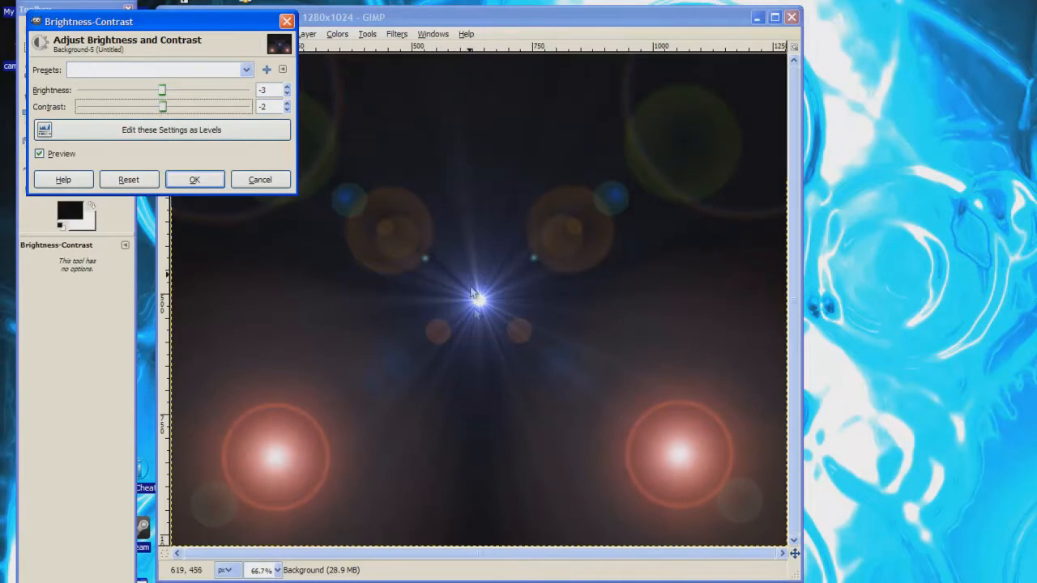
pyautogui.click(475, 308)
pyautogui.moveTo(477, 332)
pyautogui.mouseDown()
pyautogui.moveTo(502, 326)
pyautogui.moveTo(488, 318)
pyautogui.moveTo(468, 332)
pyautogui.mouseUp()
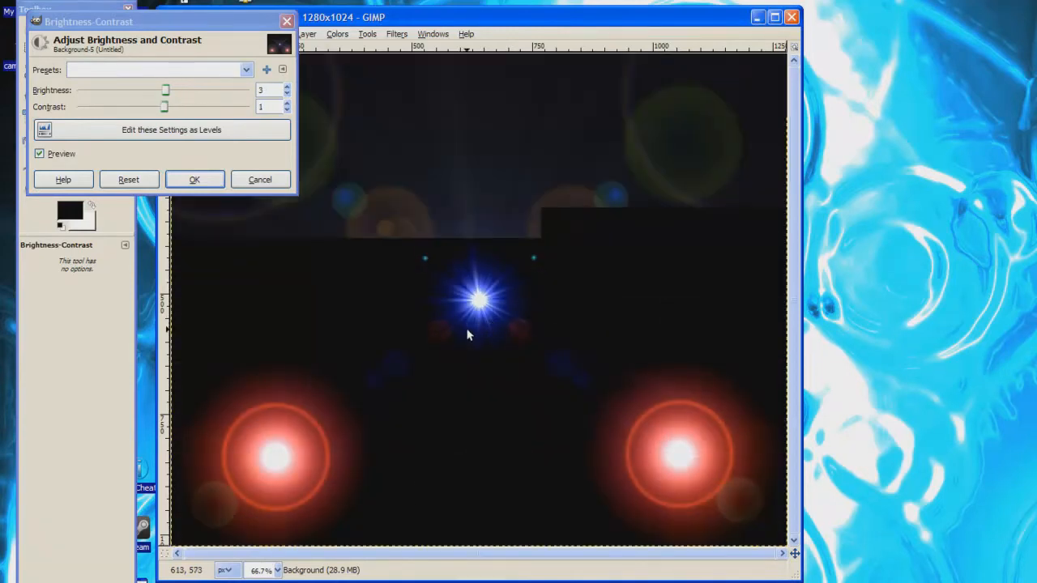
pyautogui.moveTo(475, 334)
pyautogui.mouseDown()
pyautogui.moveTo(474, 309)
pyautogui.moveTo(484, 342)
pyautogui.mouseUp()
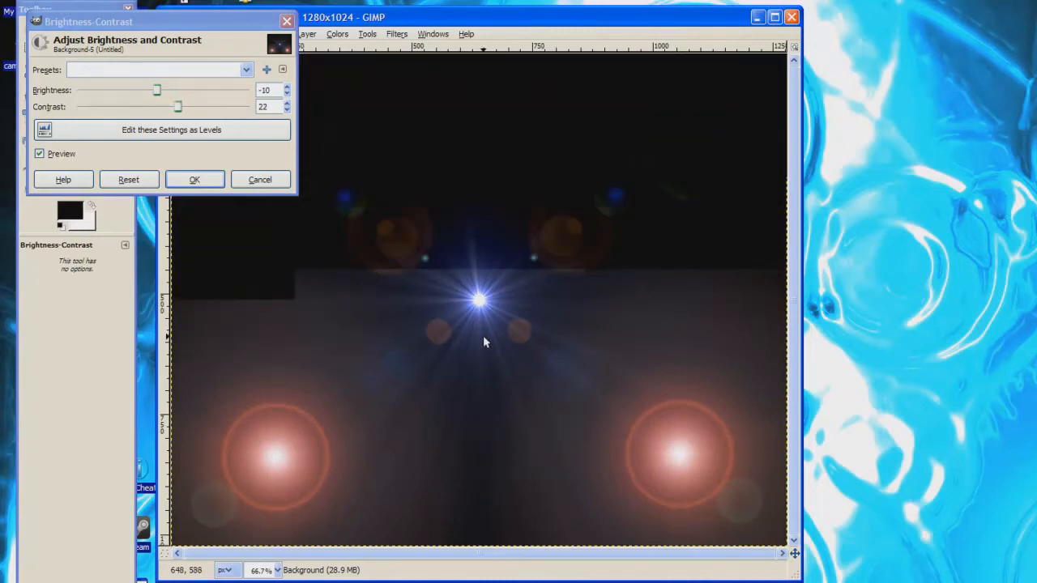
pyautogui.moveTo(473, 333)
pyautogui.mouseDown()
pyautogui.moveTo(464, 315)
pyautogui.moveTo(499, 348)
pyautogui.moveTo(474, 316)
pyautogui.mouseUp()
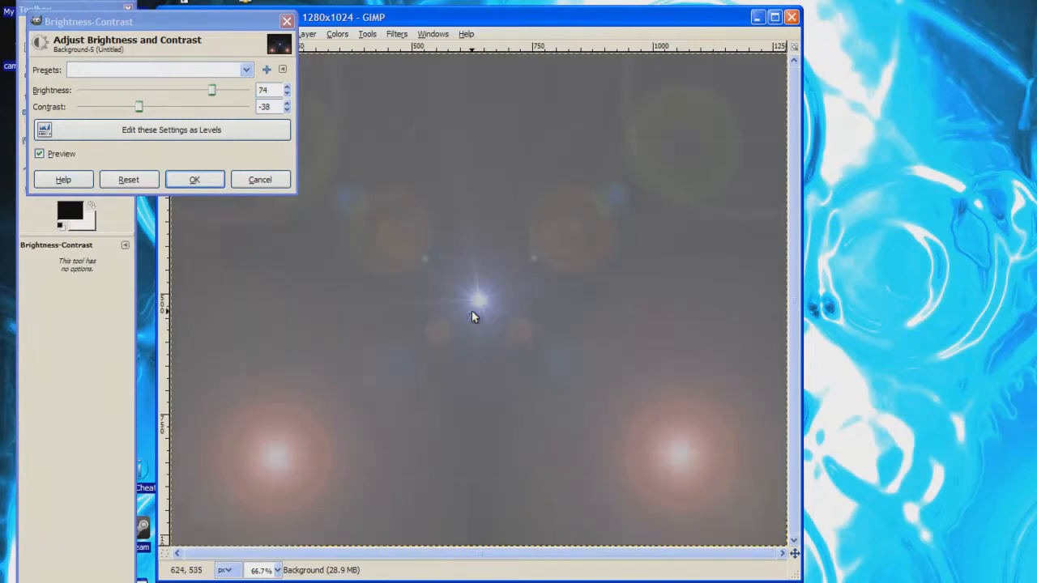
pyautogui.moveTo(505, 304); pyautogui.dragTo(485, 324)
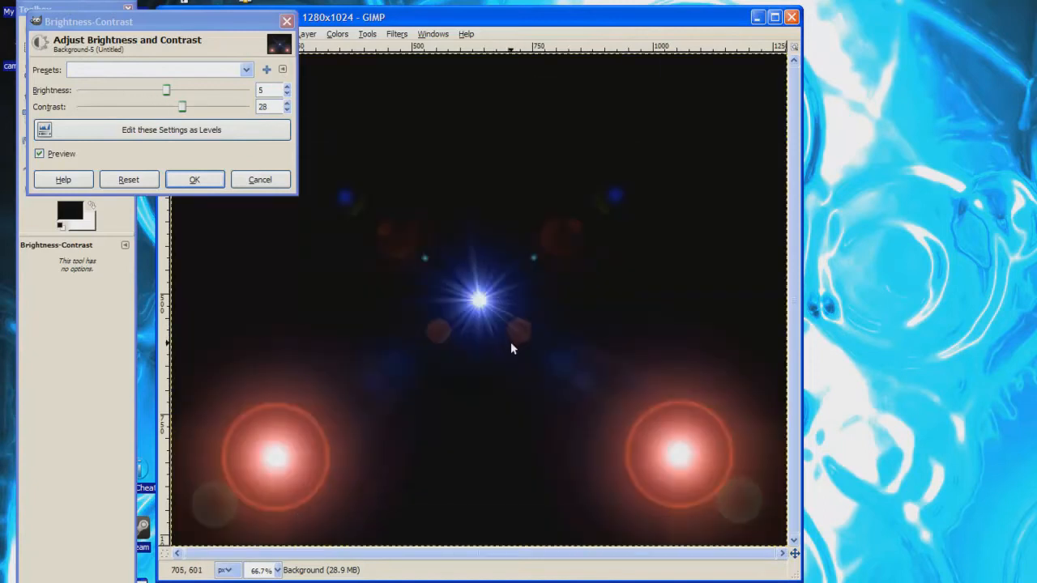
pyautogui.moveTo(504, 351); pyautogui.dragTo(480, 329)
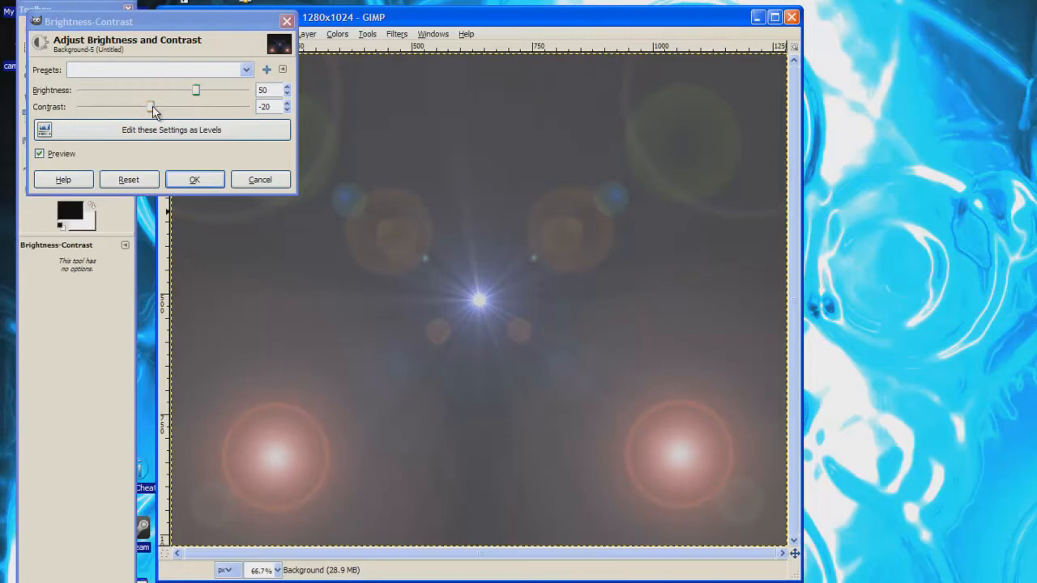
# Reset Brightness-Contrast, then tune it to brightness -26 and contrast 23
pyautogui.click(130, 179)
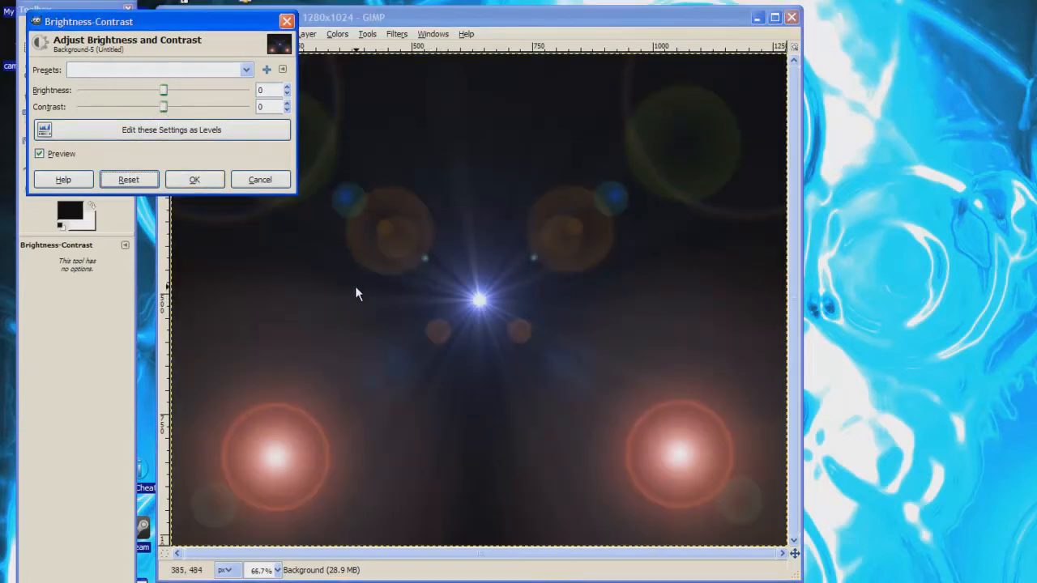
pyautogui.moveTo(164, 89); pyautogui.dragTo(161, 89)
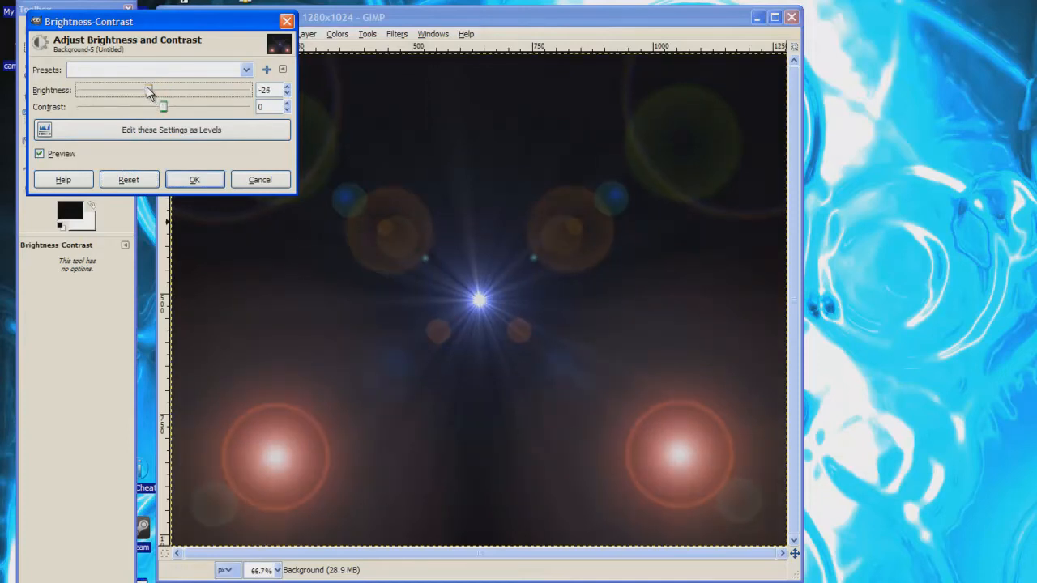
pyautogui.moveTo(162, 107); pyautogui.dragTo(173, 110)
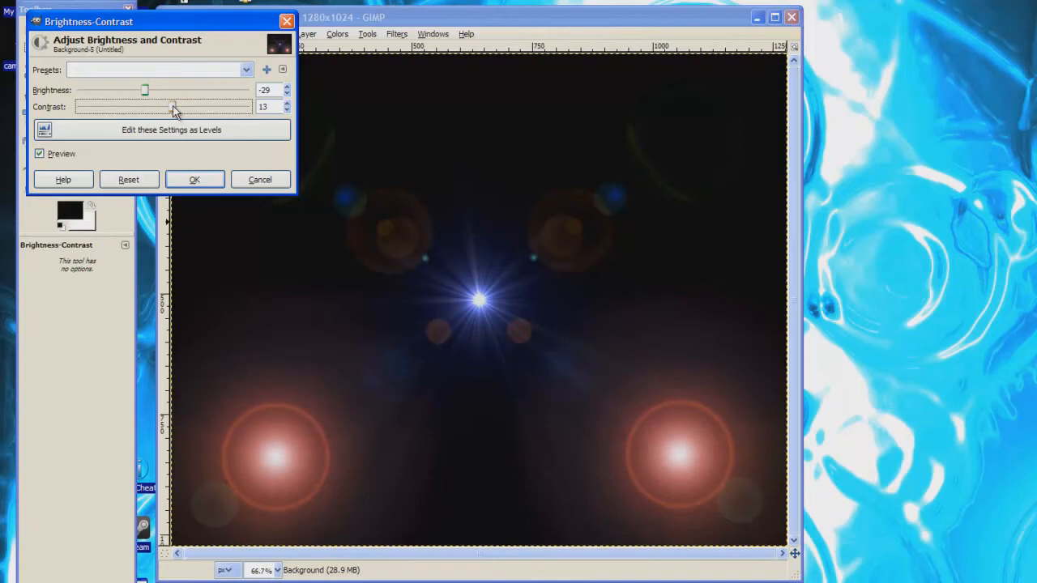
pyautogui.moveTo(175, 112); pyautogui.dragTo(176, 111)
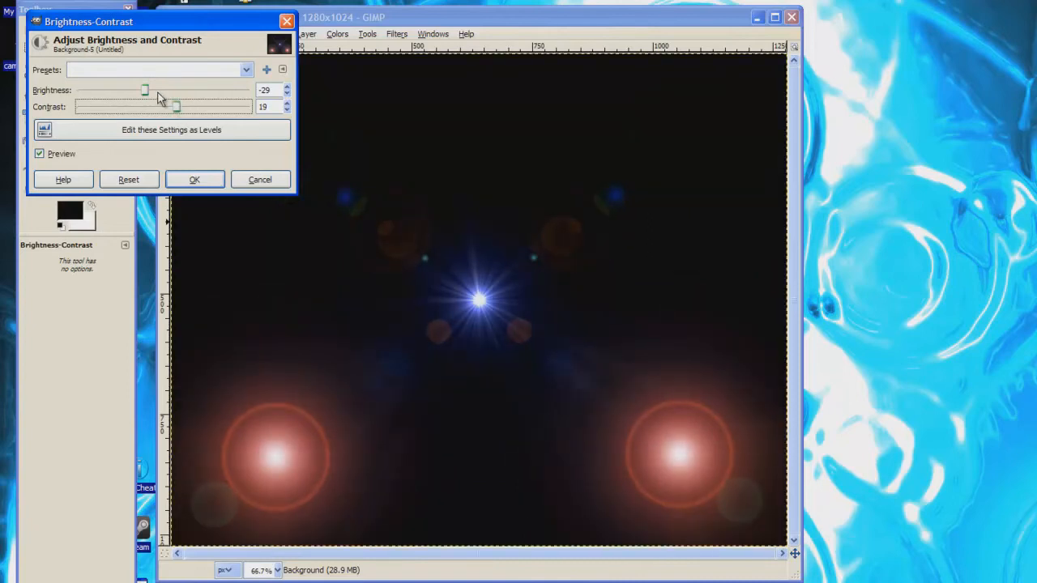
pyautogui.moveTo(148, 91); pyautogui.dragTo(154, 91)
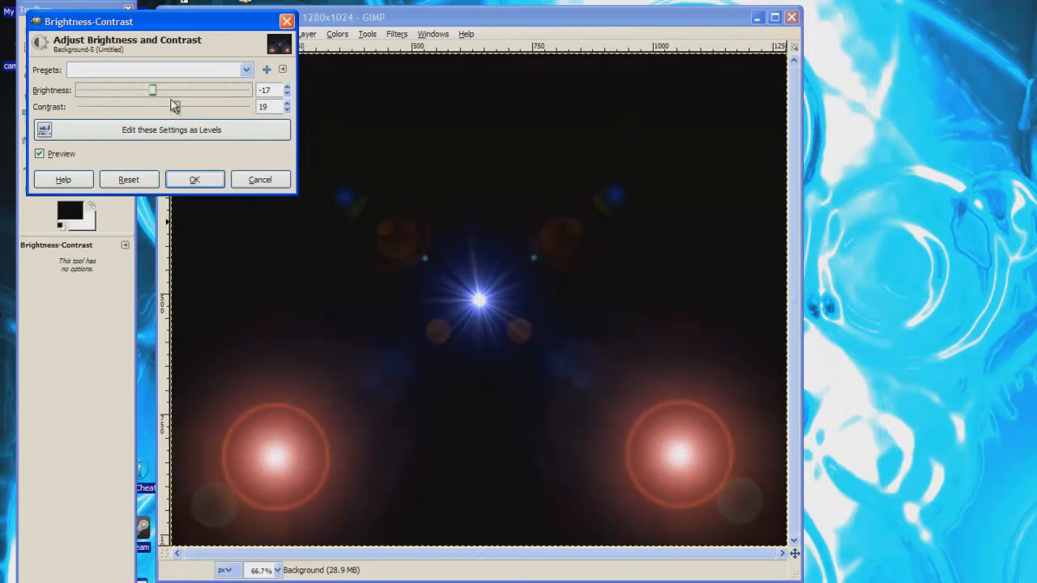
pyautogui.moveTo(156, 91); pyautogui.dragTo(159, 93)
pyautogui.moveTo(166, 95)
pyautogui.mouseDown()
pyautogui.moveTo(157, 98)
pyautogui.moveTo(167, 111)
pyautogui.mouseUp()
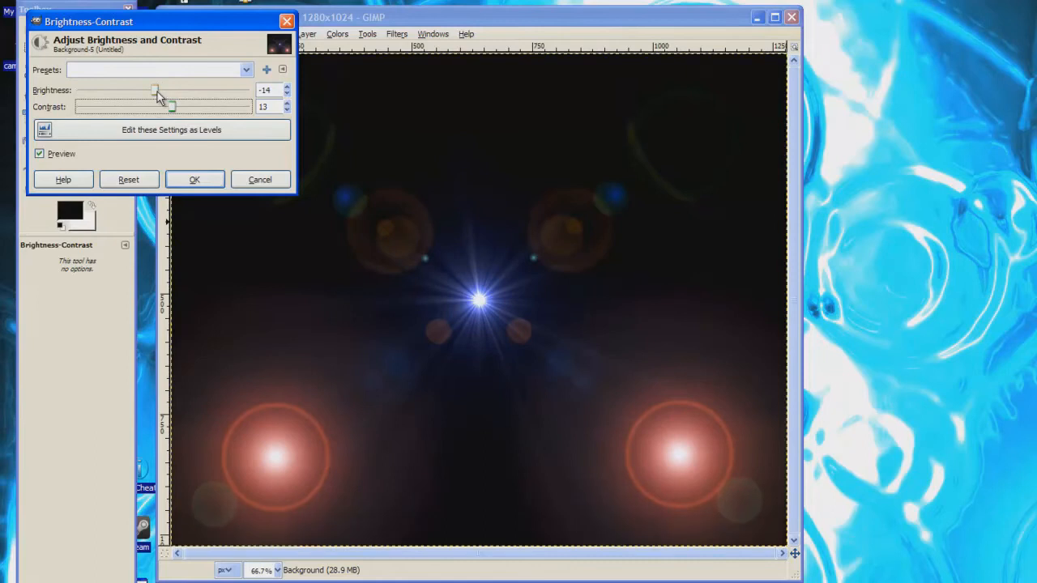
pyautogui.moveTo(156, 92); pyautogui.dragTo(148, 90)
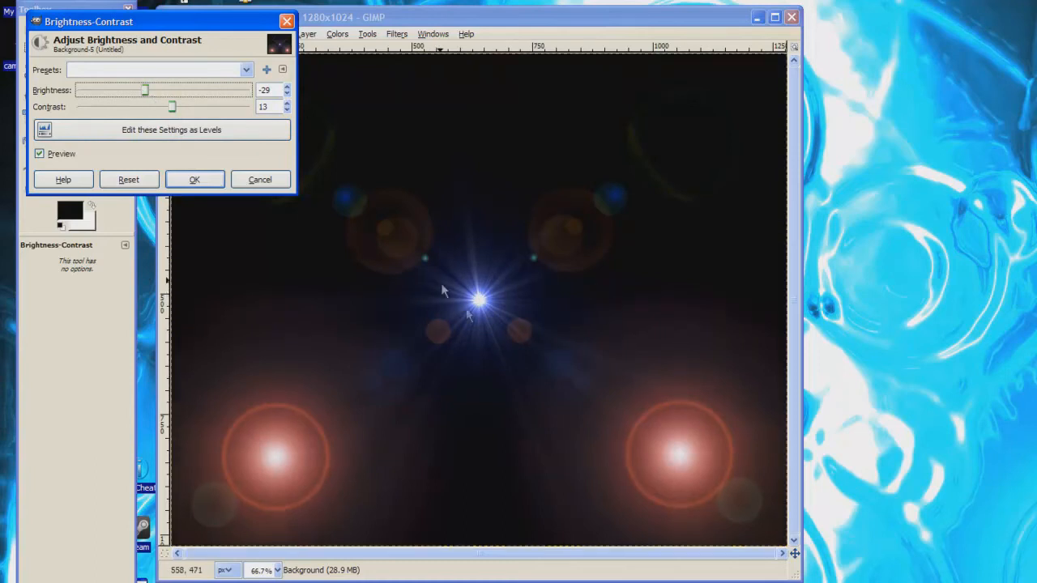
pyautogui.moveTo(171, 111); pyautogui.dragTo(149, 89)
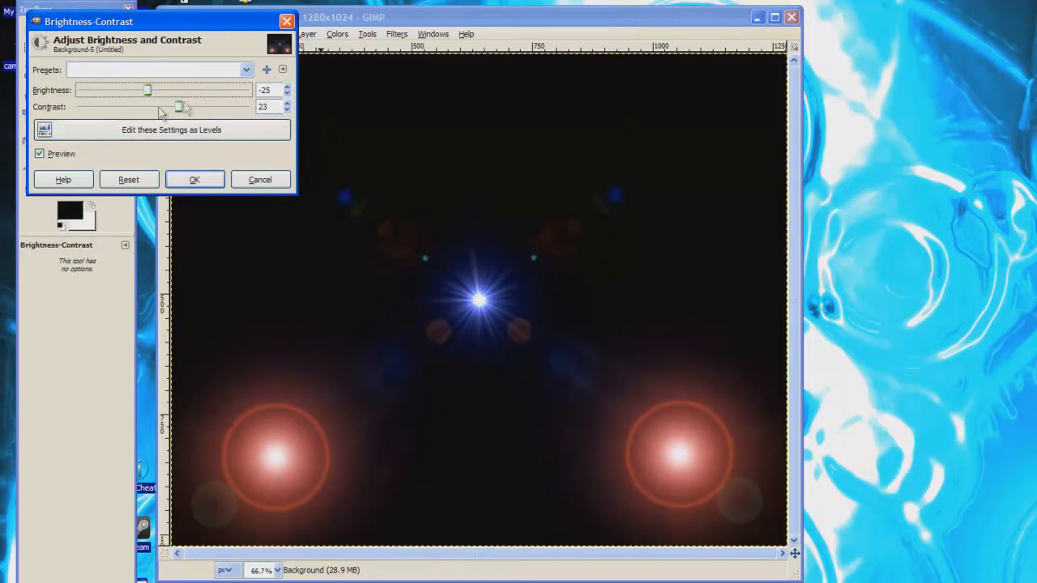
pyautogui.moveTo(149, 95); pyautogui.dragTo(154, 95)
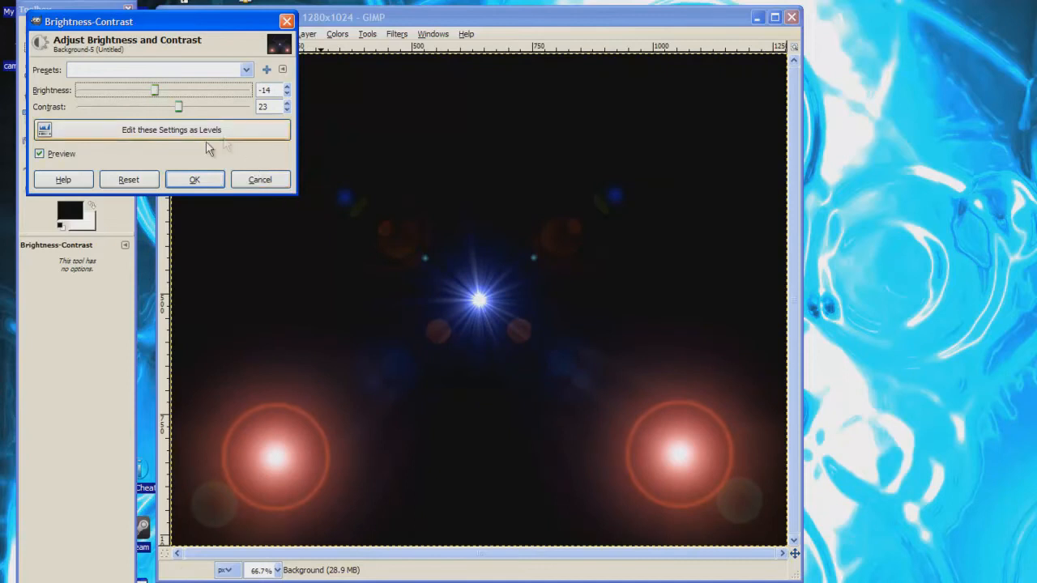
pyautogui.moveTo(178, 108); pyautogui.dragTo(151, 96)
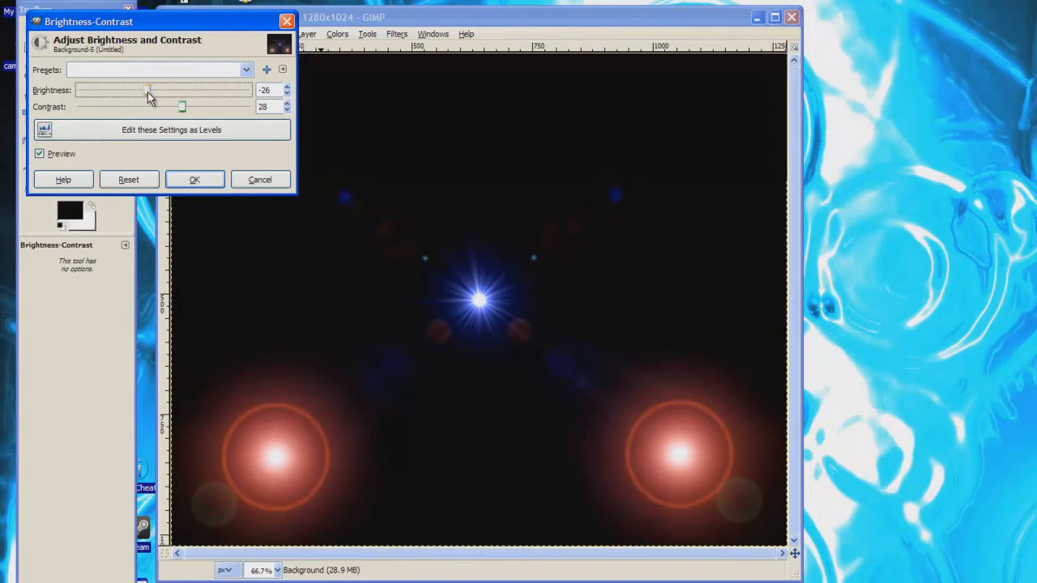
pyautogui.moveTo(181, 110); pyautogui.dragTo(175, 111)
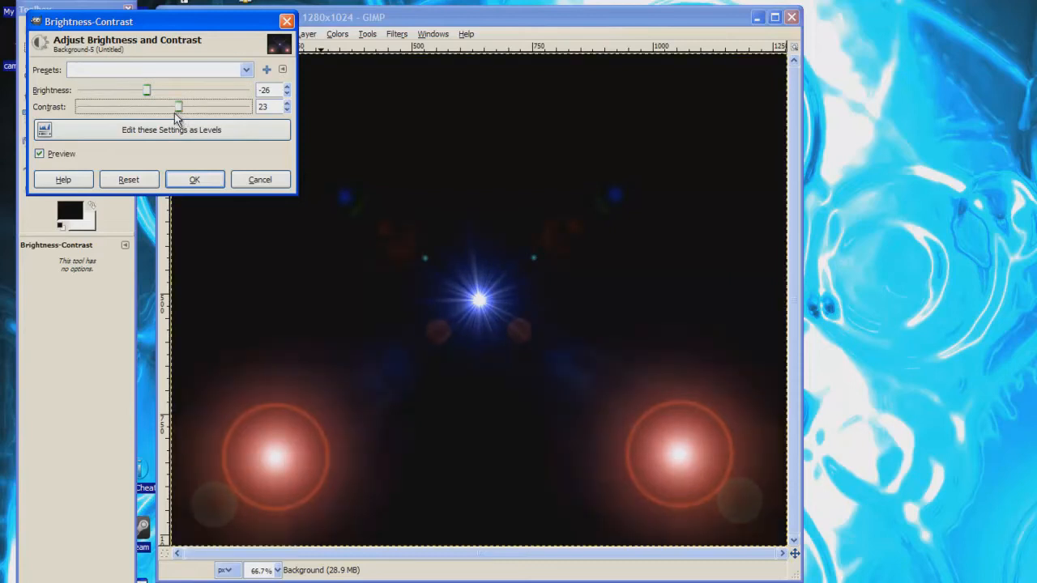
# Apply the brightness -26, contrast 23 darkening to the image
pyautogui.click(199, 179)
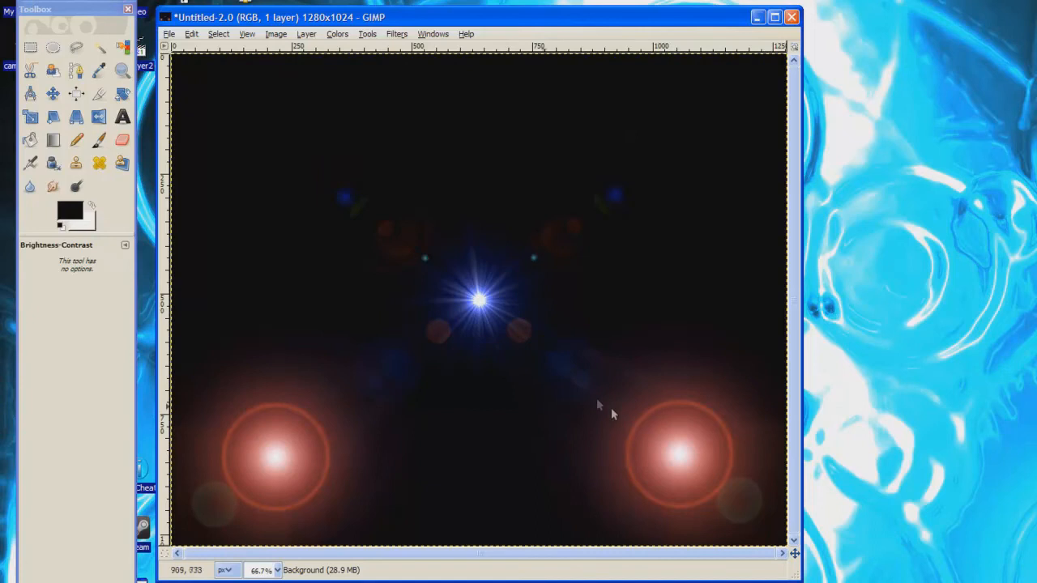
# Save As Tutorial.jpg in My Pictures with JPEG image as the file type
pyautogui.click(169, 34)
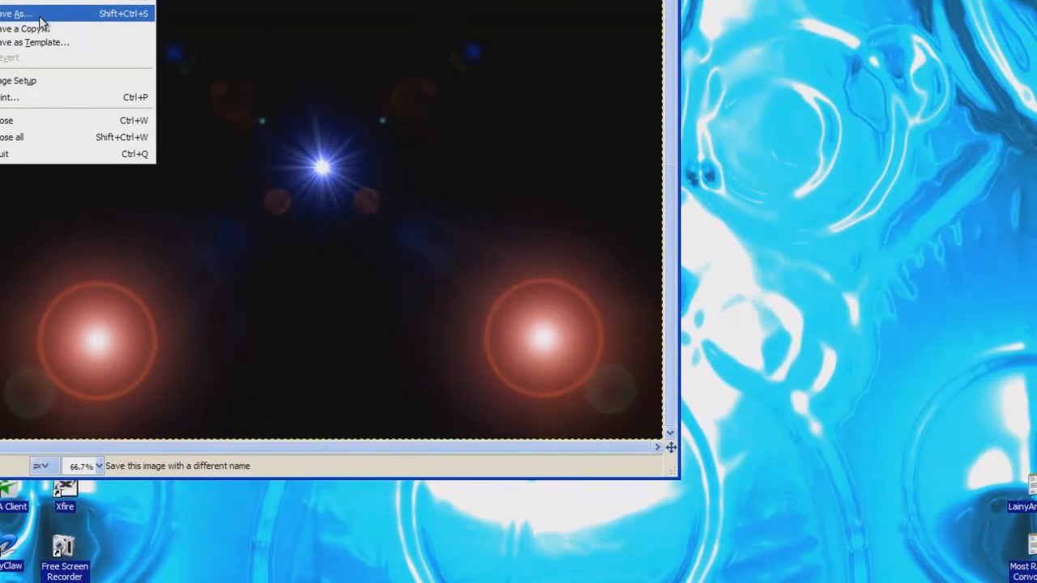
pyautogui.click(38, 13)
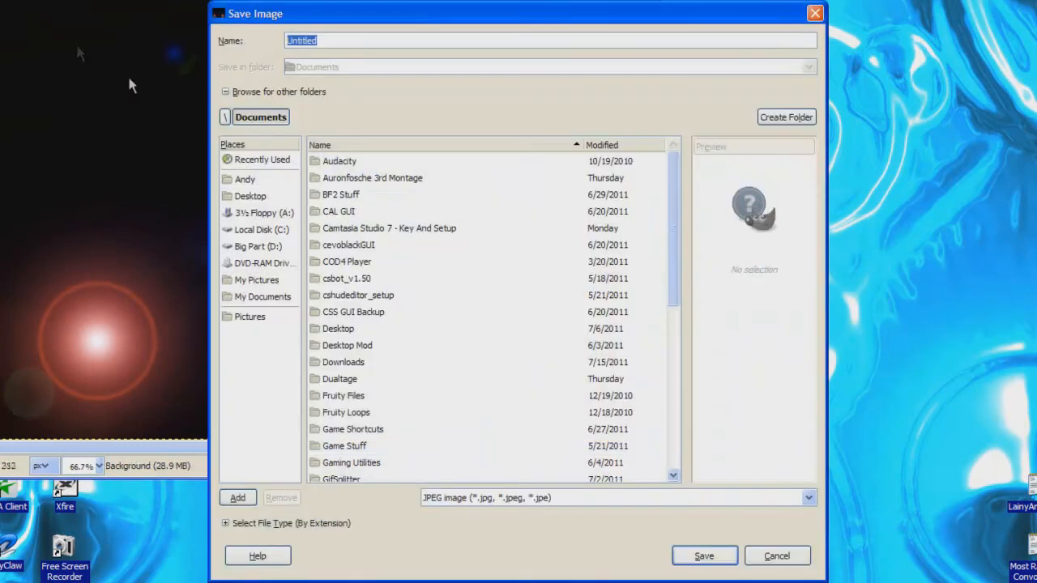
pyautogui.click(256, 280)
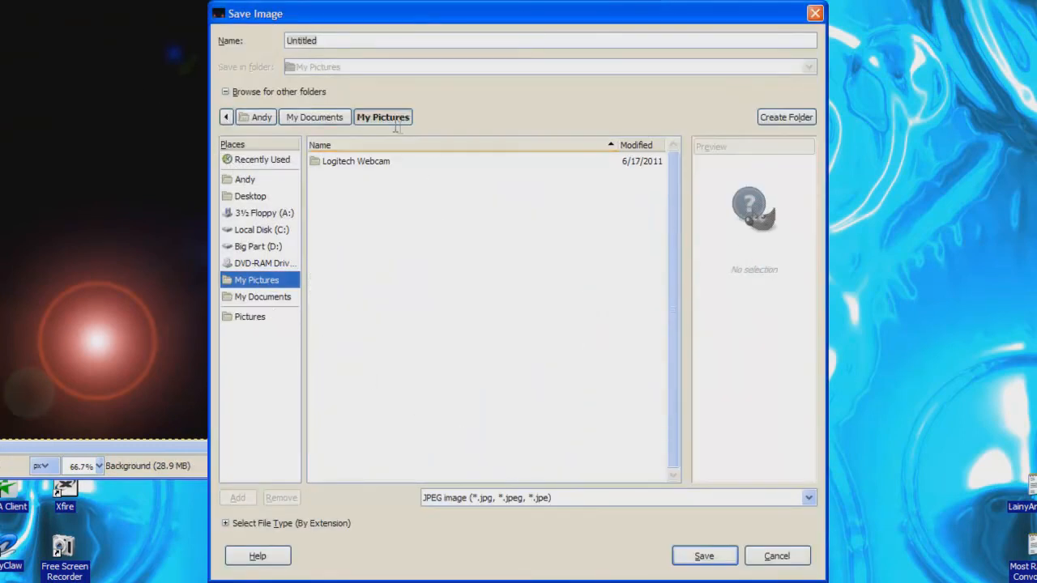
pyautogui.click(494, 496)
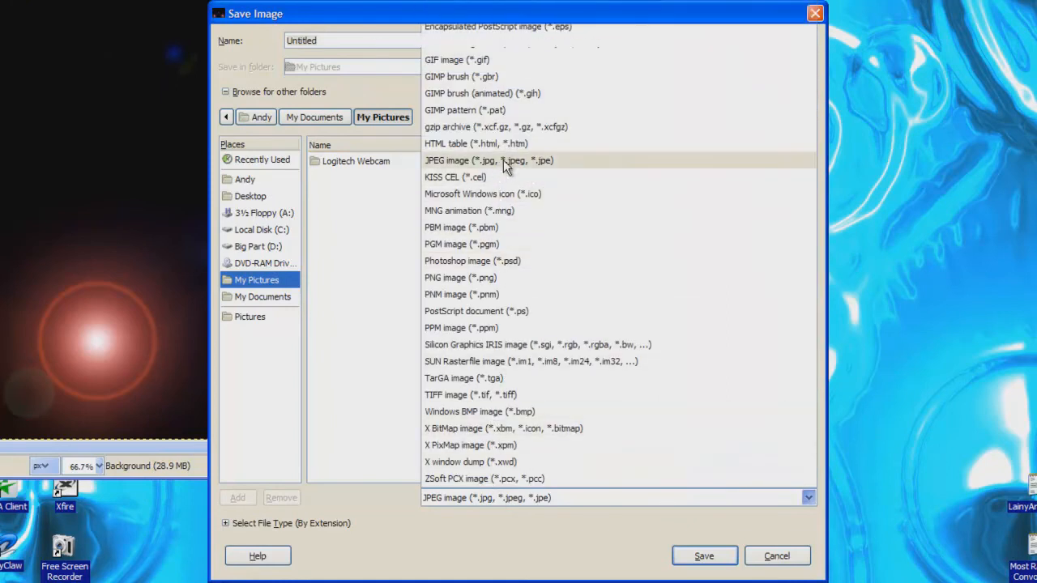
pyautogui.click(503, 160)
pyautogui.click(344, 40)
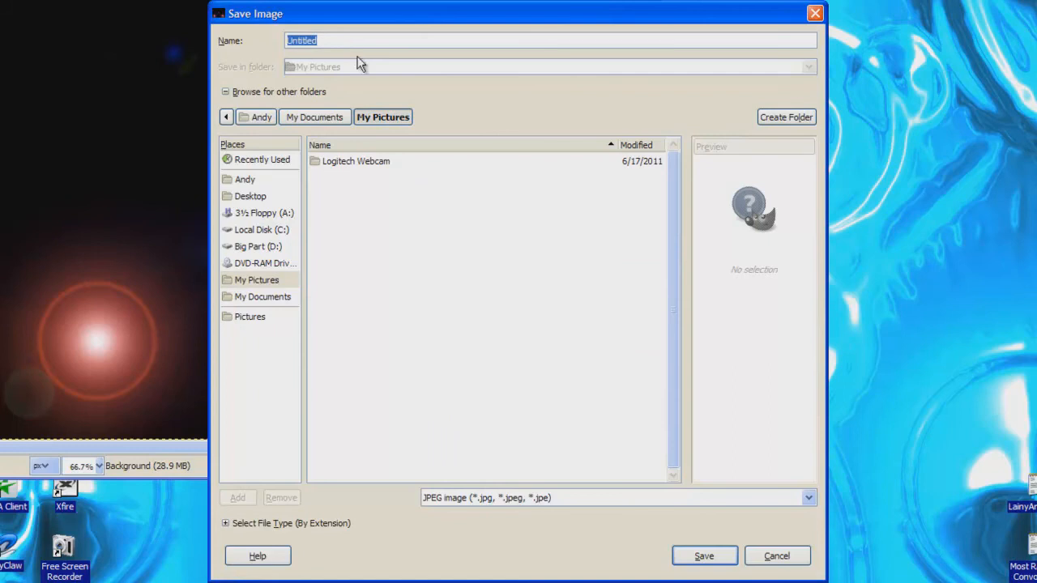
pyautogui.write('Tutorial.jpg')
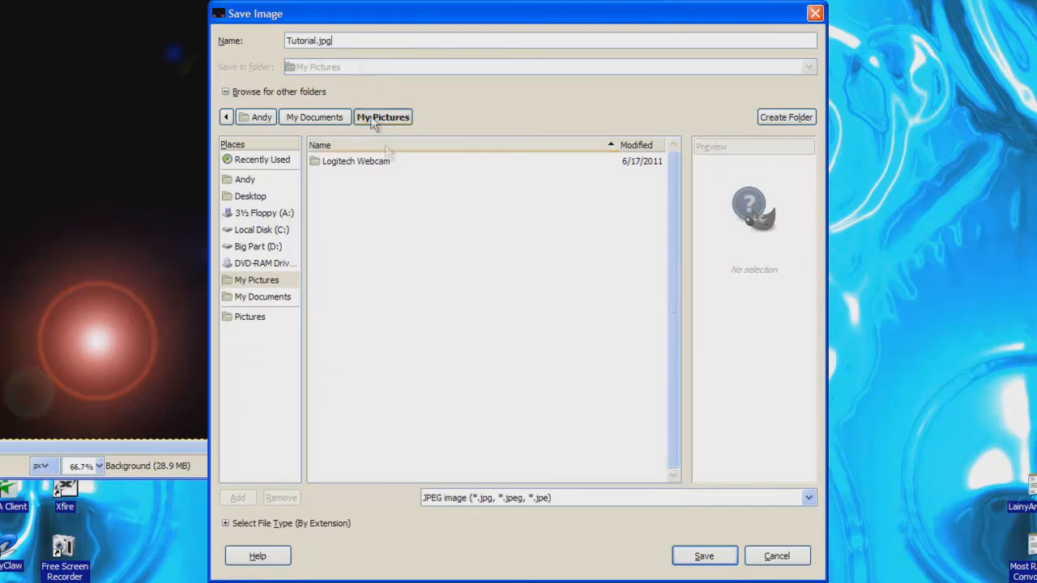
pyautogui.click(703, 556)
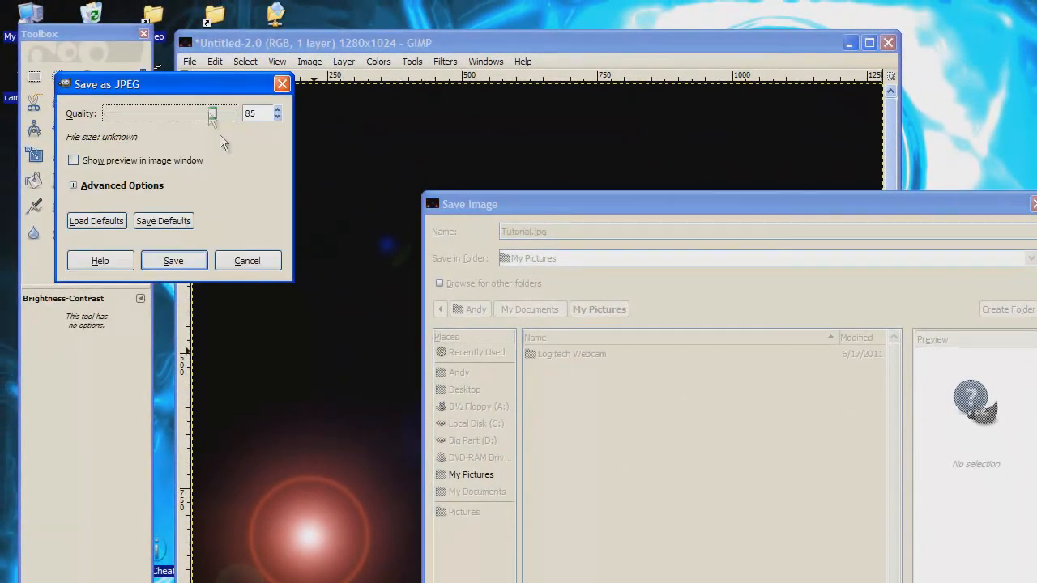
# Export the JPEG at quality 100
pyautogui.moveTo(229, 116); pyautogui.dragTo(237, 114)
pyautogui.click(80, 187)
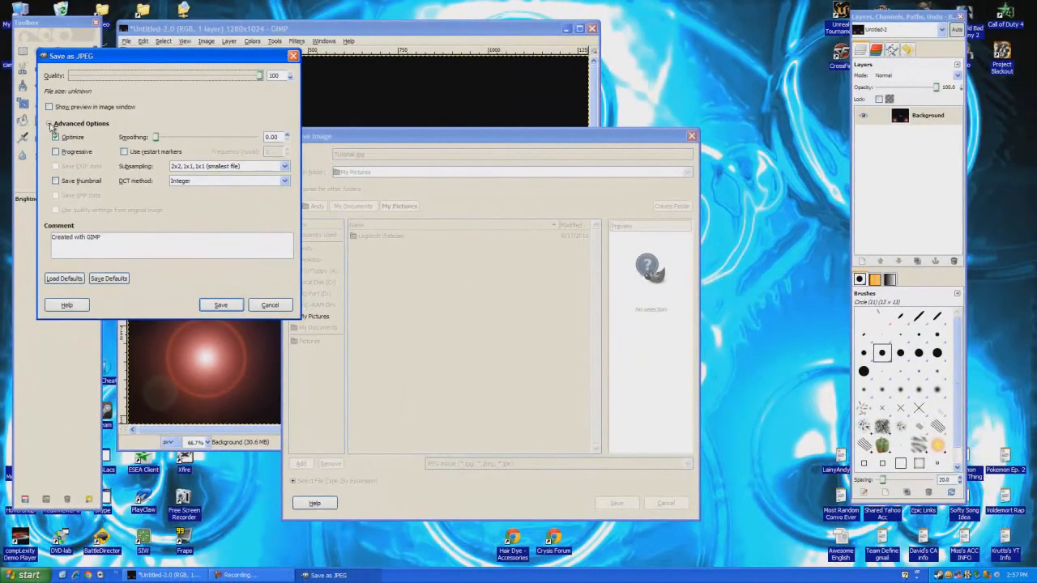
pyautogui.click(74, 187)
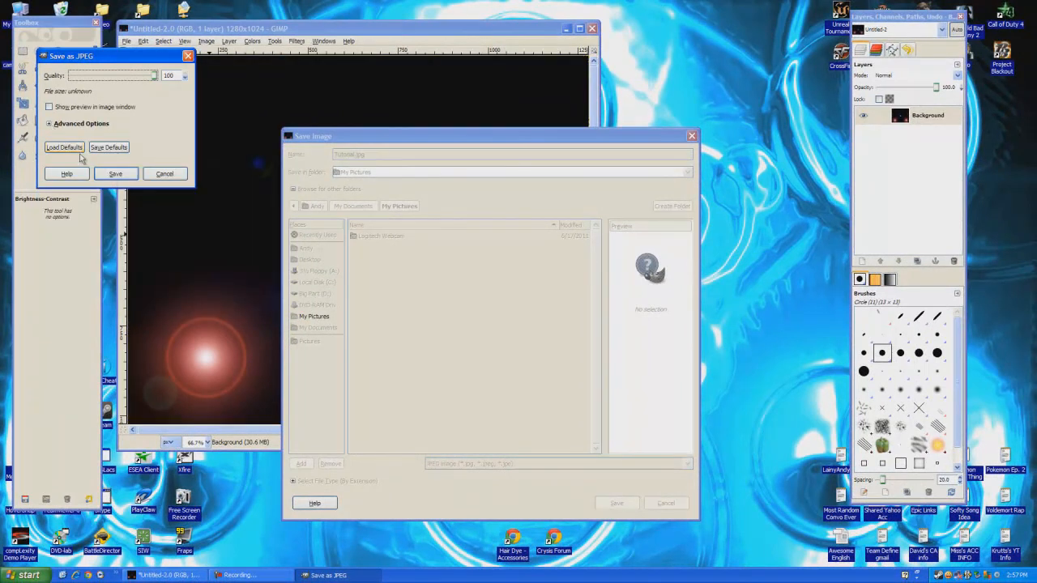
pyautogui.click(130, 177)
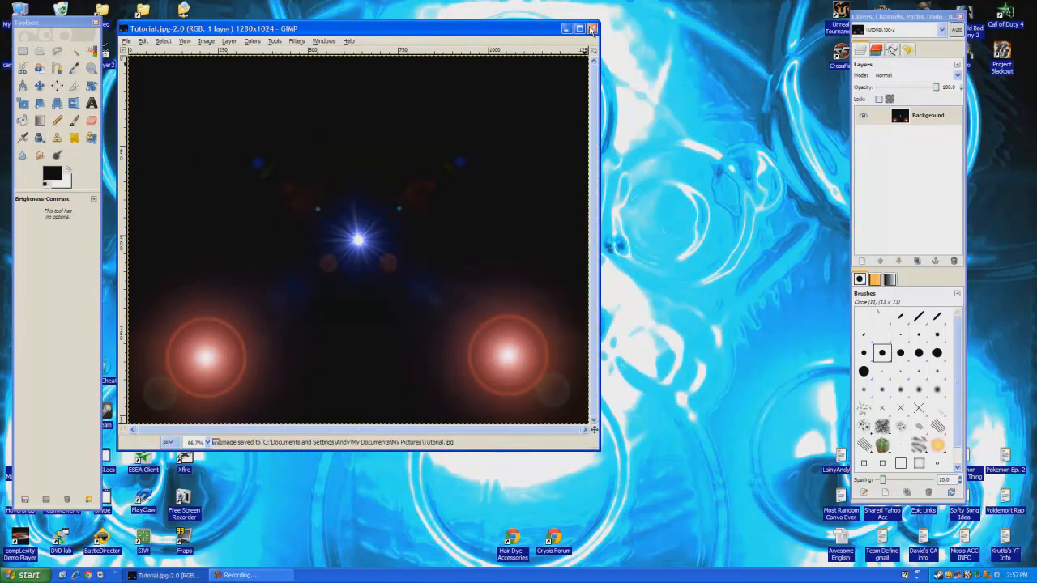
# Quit GIMP and open the My Pictures folder from the Start menu
pyautogui.click(592, 30)
pyautogui.click(354, 25)
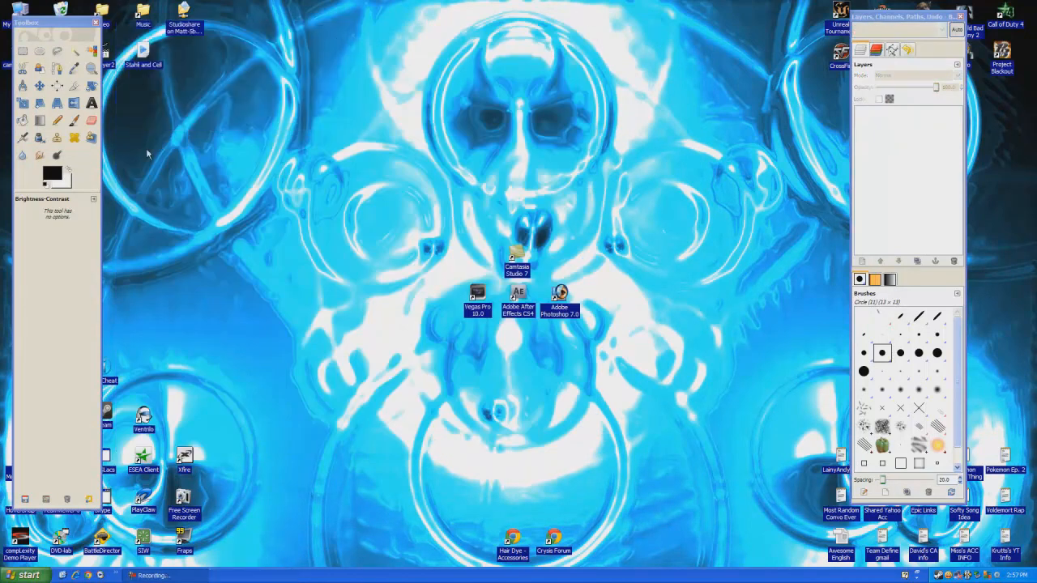
pyautogui.click(95, 22)
pyautogui.click(29, 576)
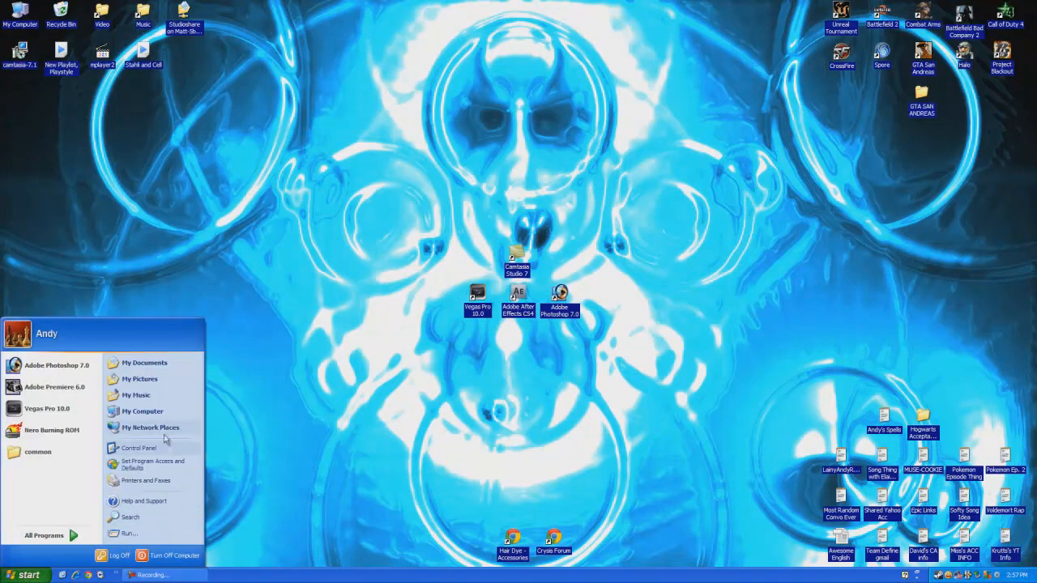
pyautogui.click(142, 378)
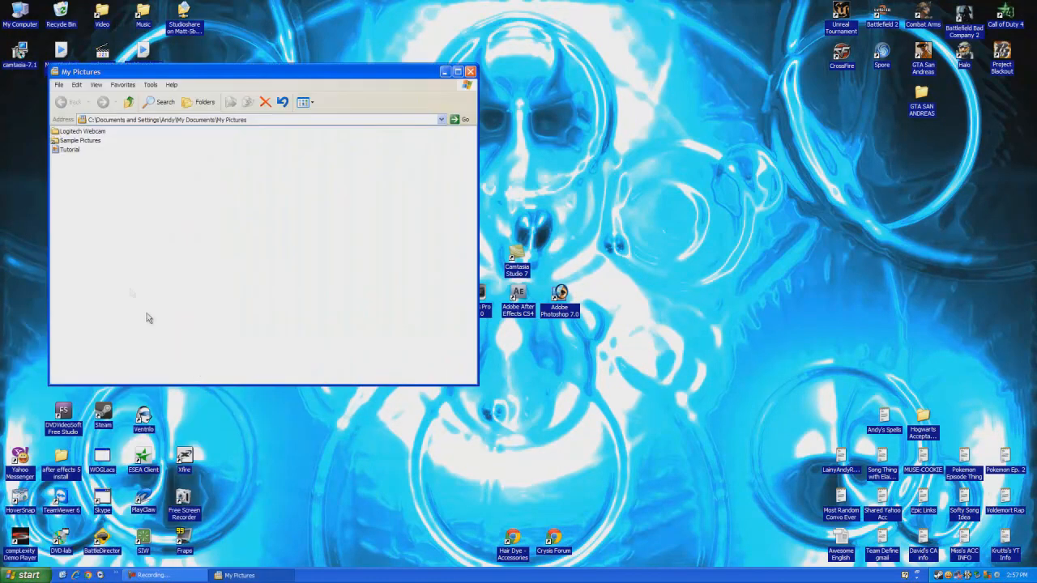
# Preview Tutorial.jpg in Windows Picture and Fax Viewer, then close the viewer and My Pictures
pyautogui.doubleClick(71, 155)
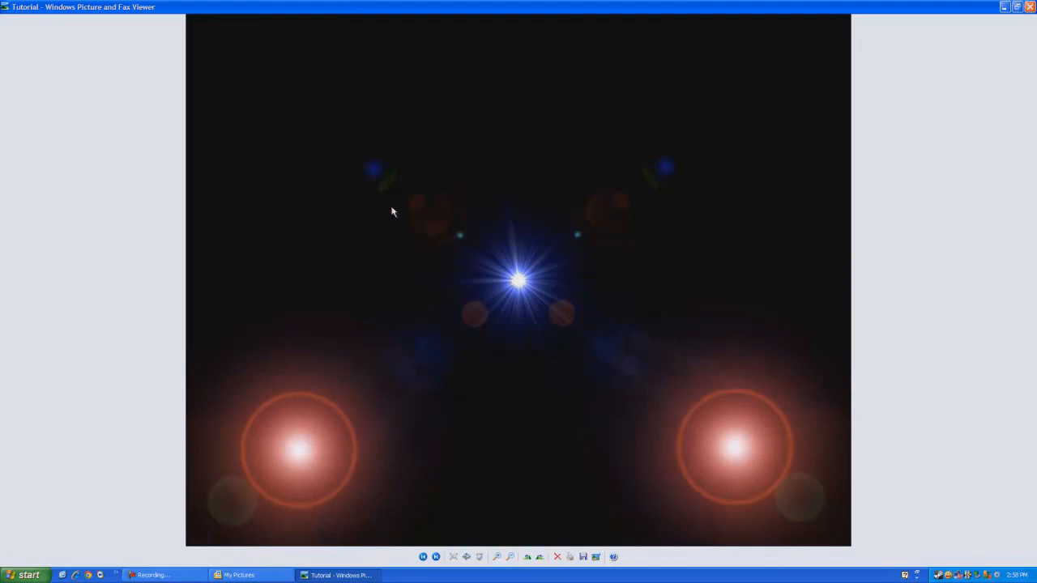
pyautogui.click(1029, 7)
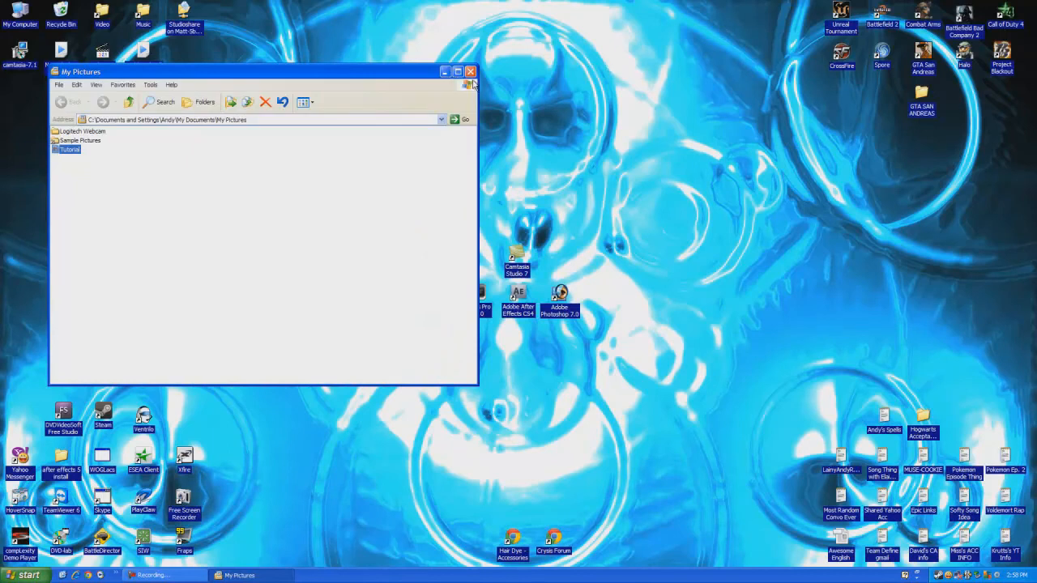
pyautogui.click(471, 71)
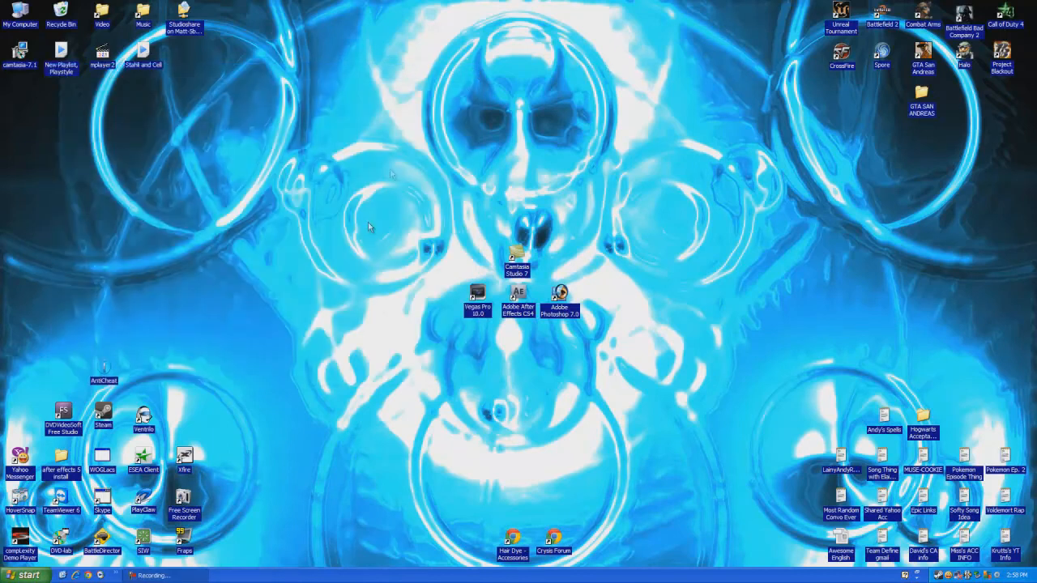